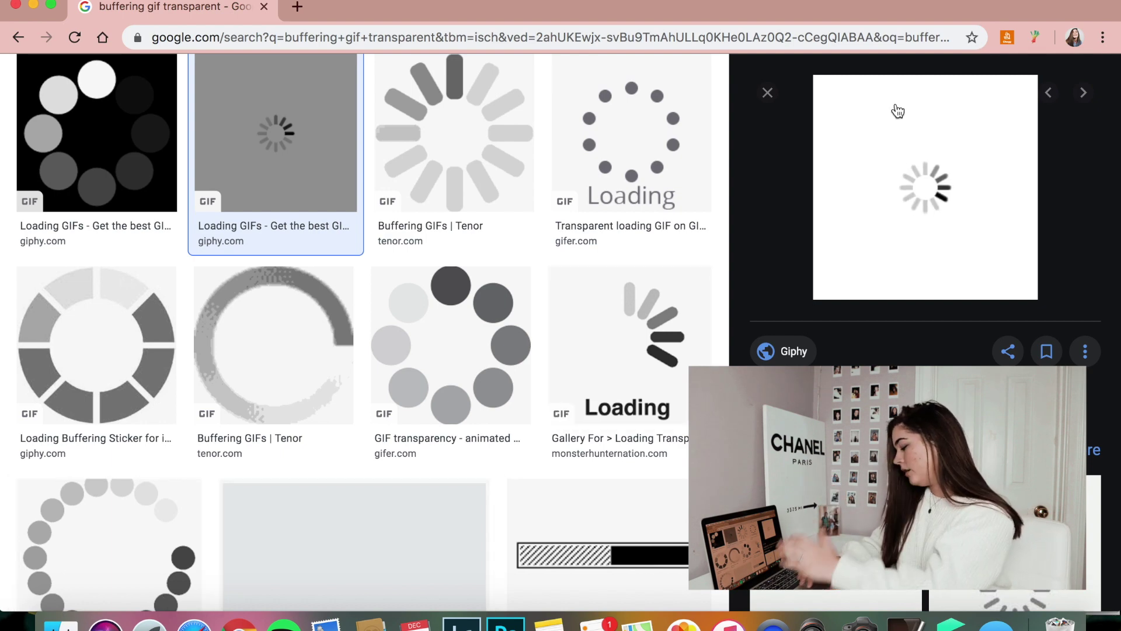
Save the Giphy spinner GIF from Chrome to the Desktop as buffering.gif
right_click(948, 237)
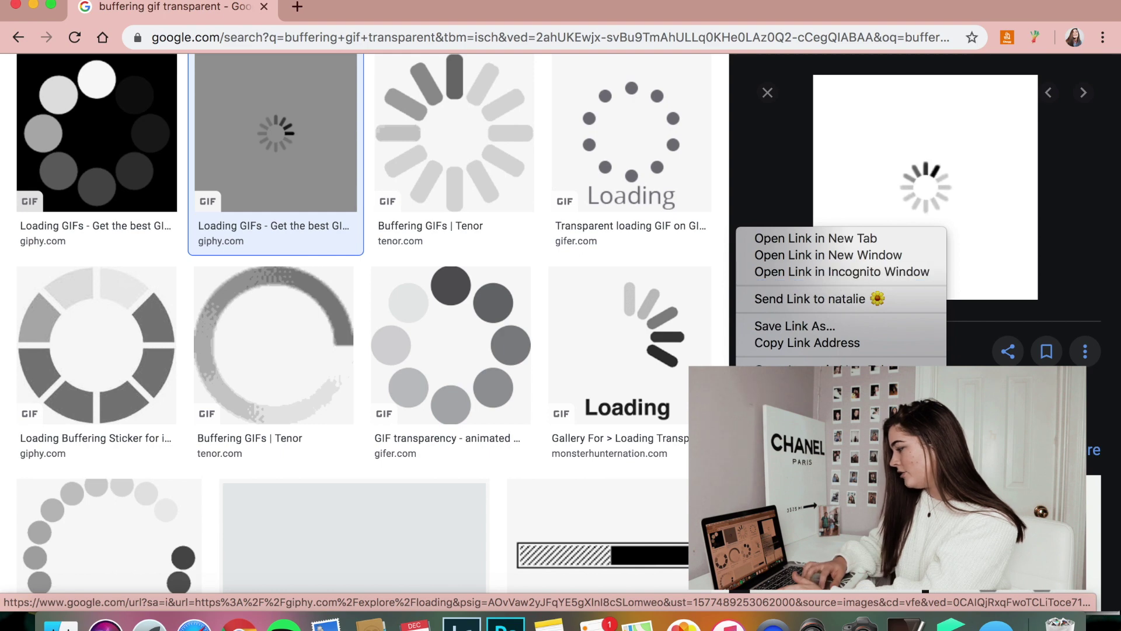
key("Escape")
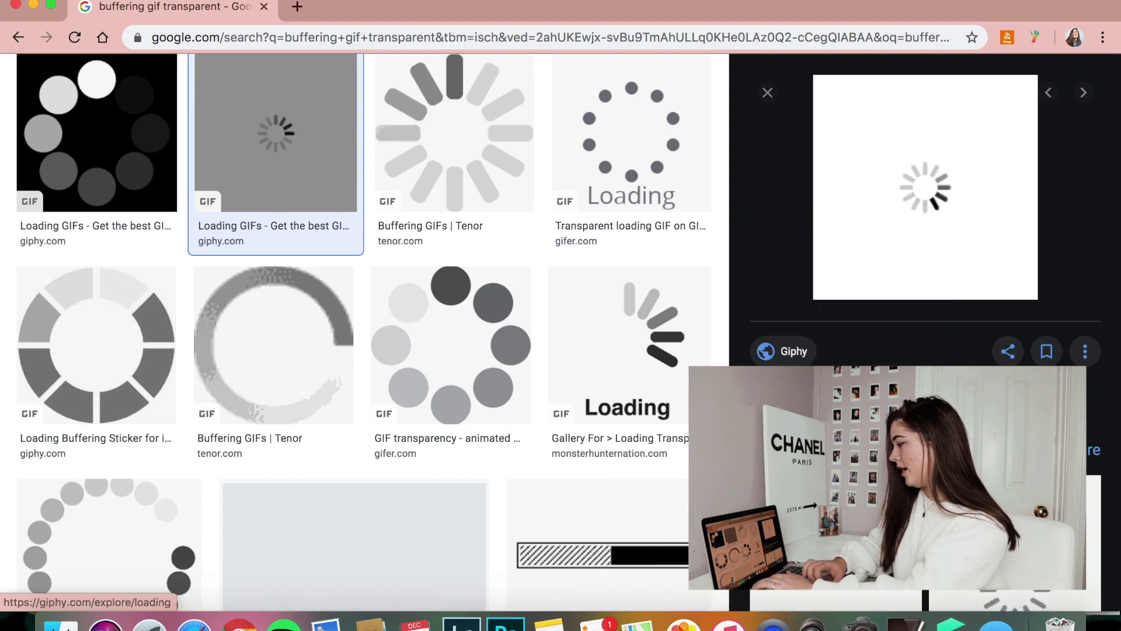
type("buffering")
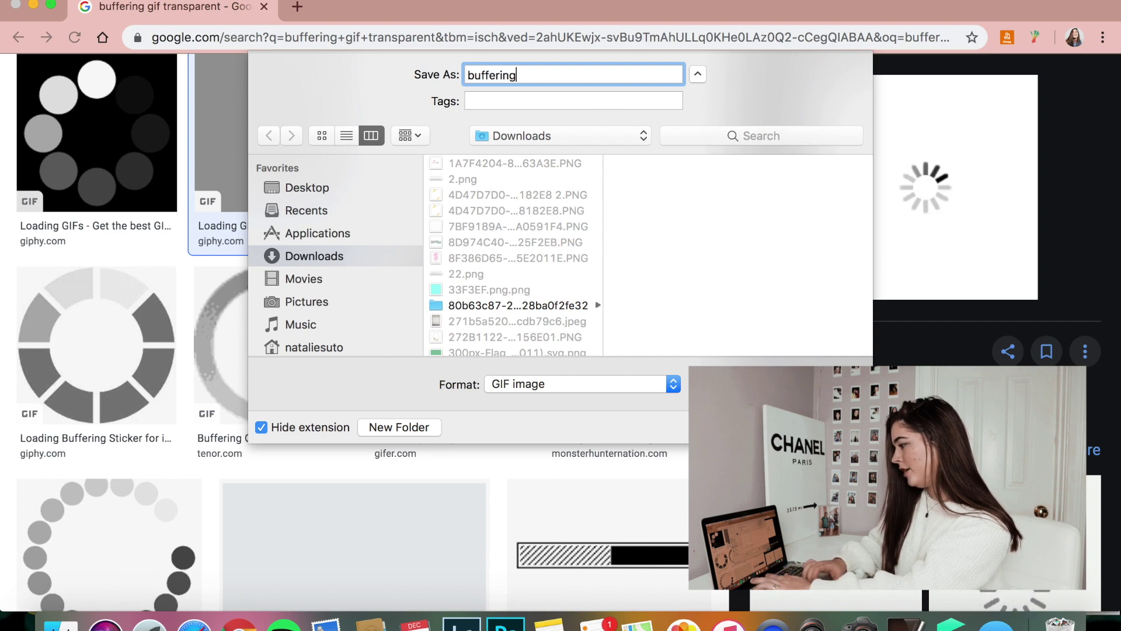
left_click(307, 186)
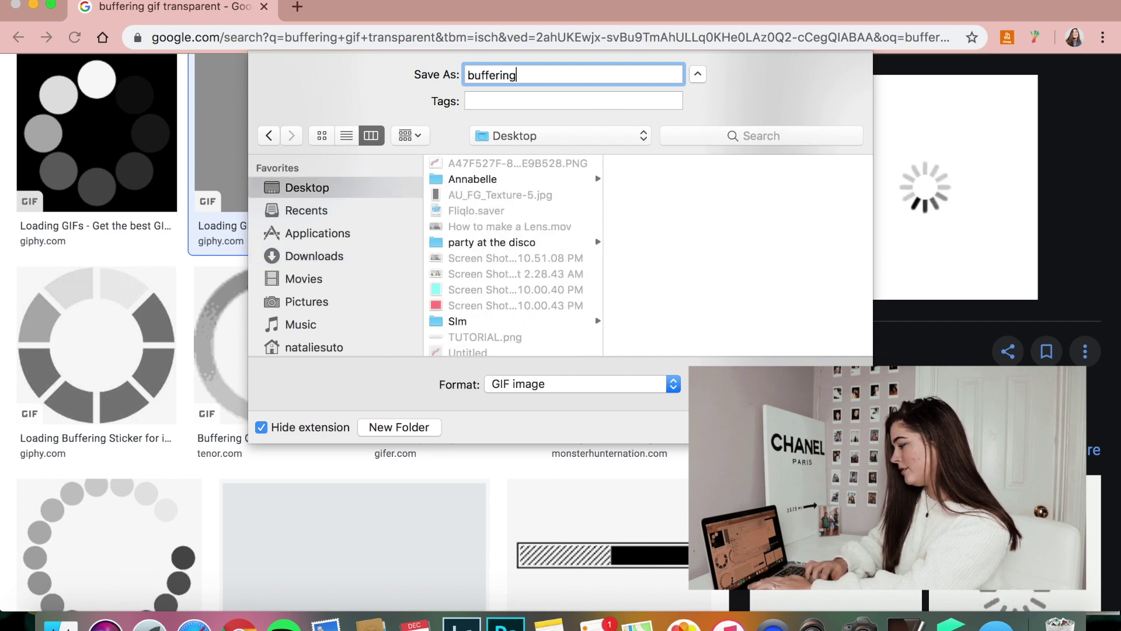
key("Return")
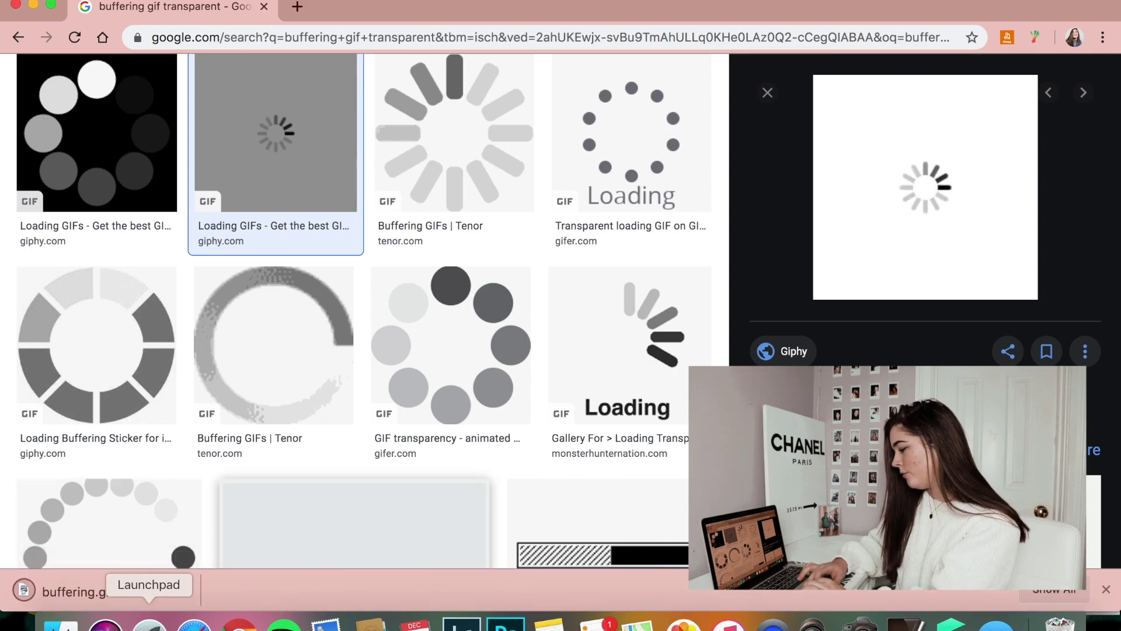
left_click(105, 620)
Launch Lens Studio and create a new blank project from the Home screen
left_click(591, 583)
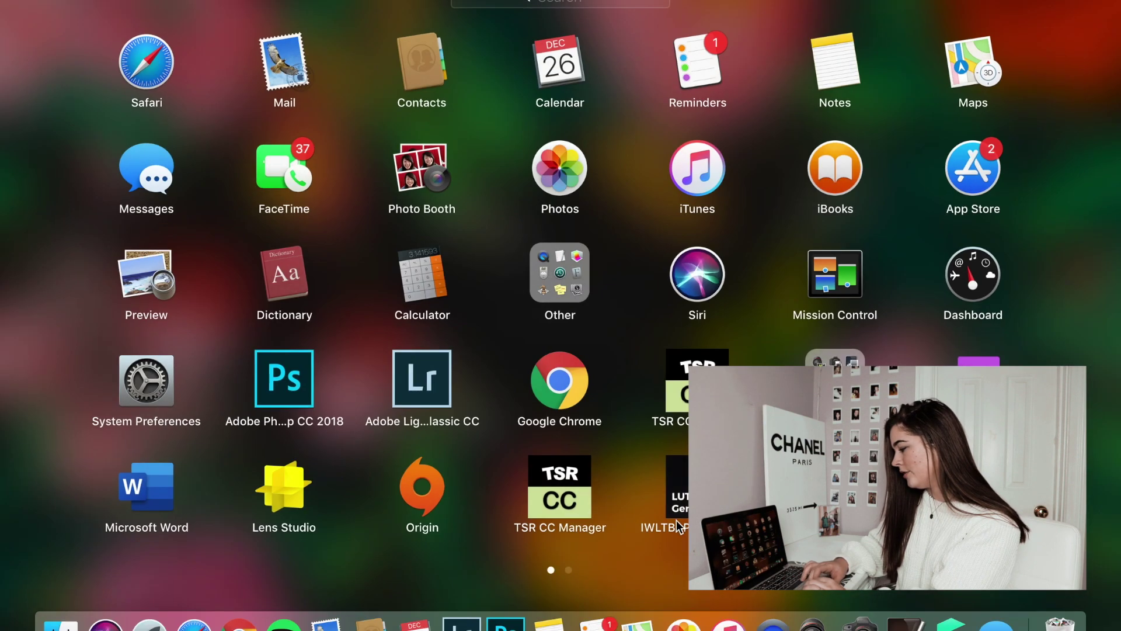
key("Escape")
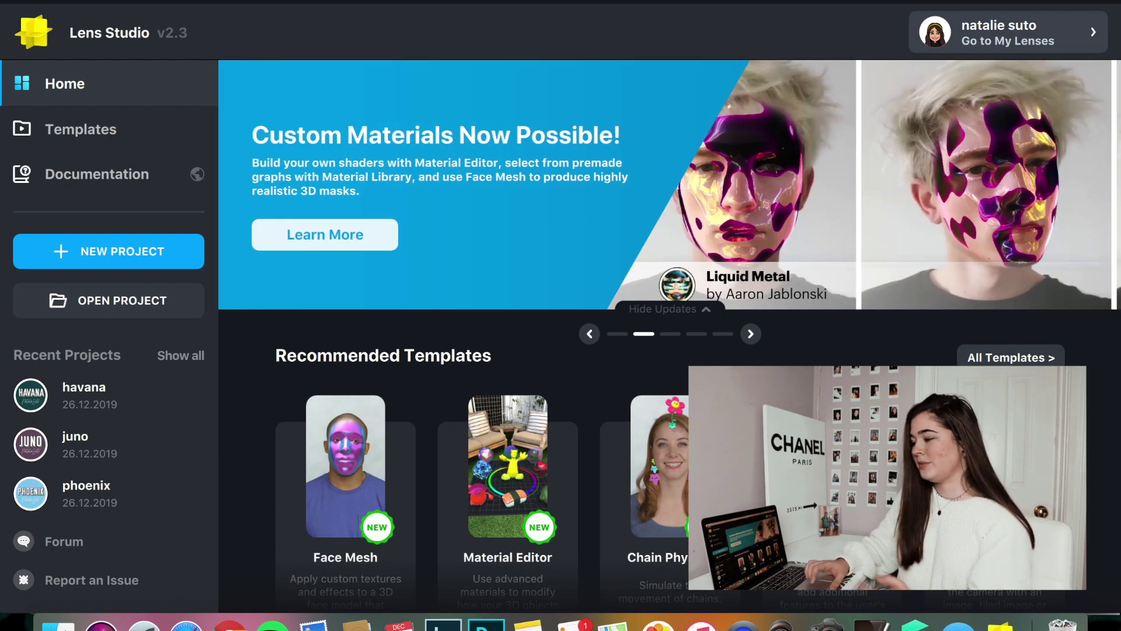
left_click(147, 256)
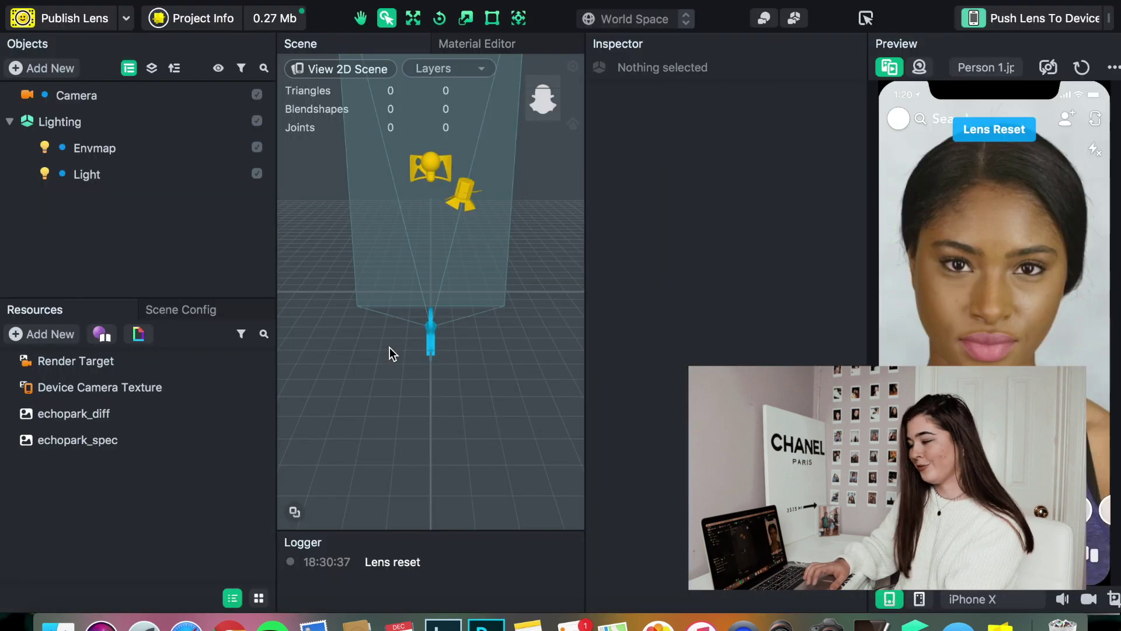
left_click(41, 67)
Add a Face Effects Head Binding with Image 1 placed between the eyes
left_click(85, 45)
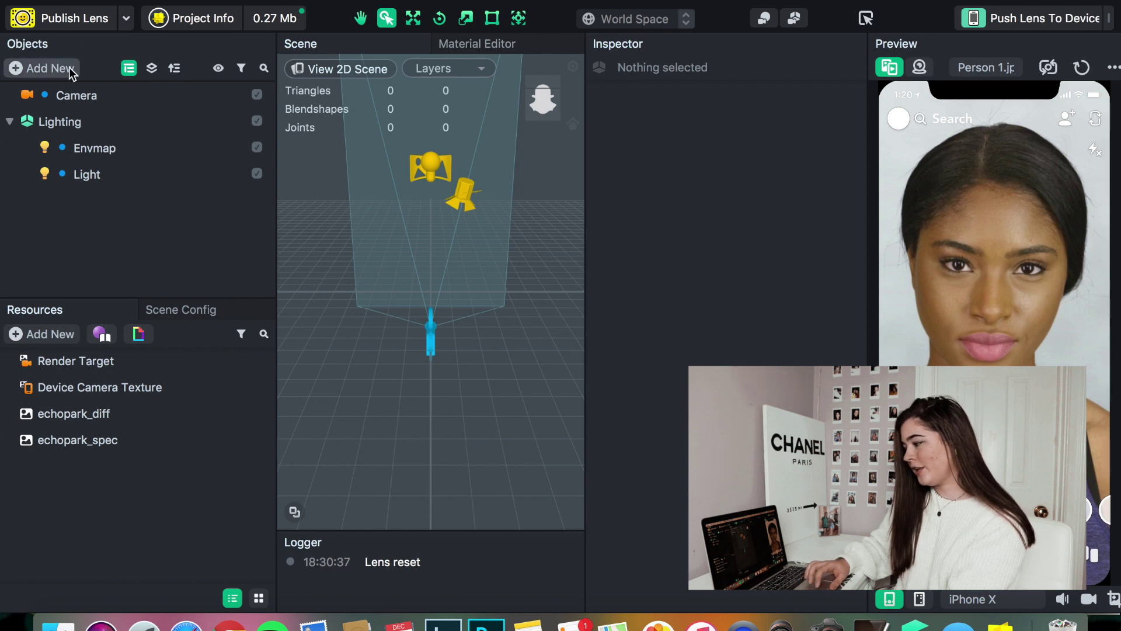
left_click(69, 68)
scroll(70, 169, "up", 2)
scroll(70, 169, "down", 15)
scroll(70, 169, "up", 10)
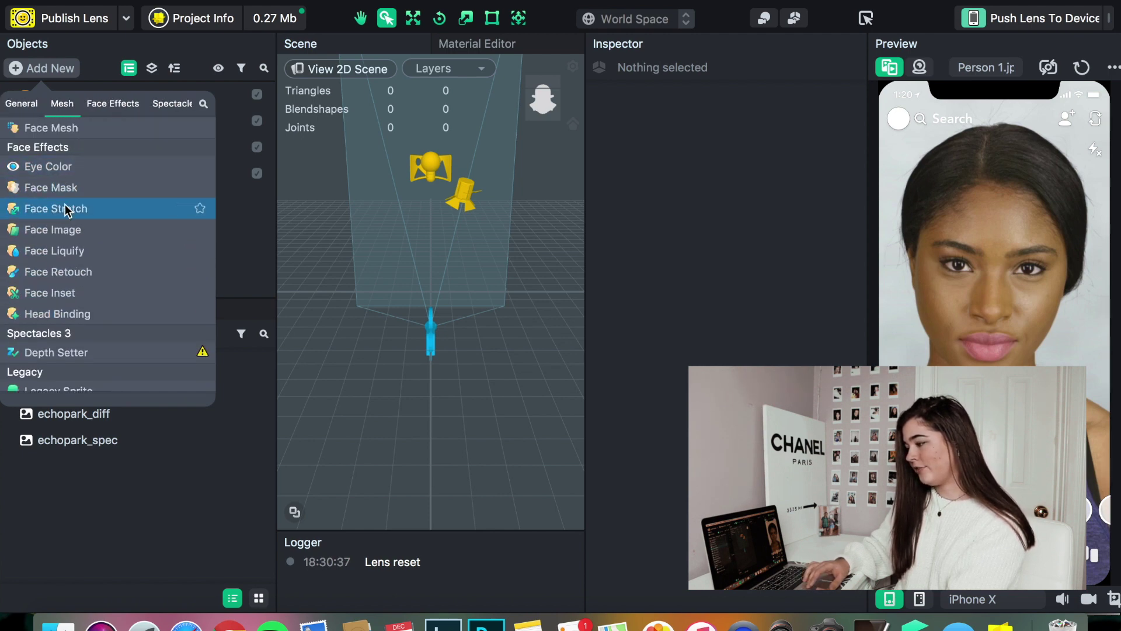
left_click(66, 236)
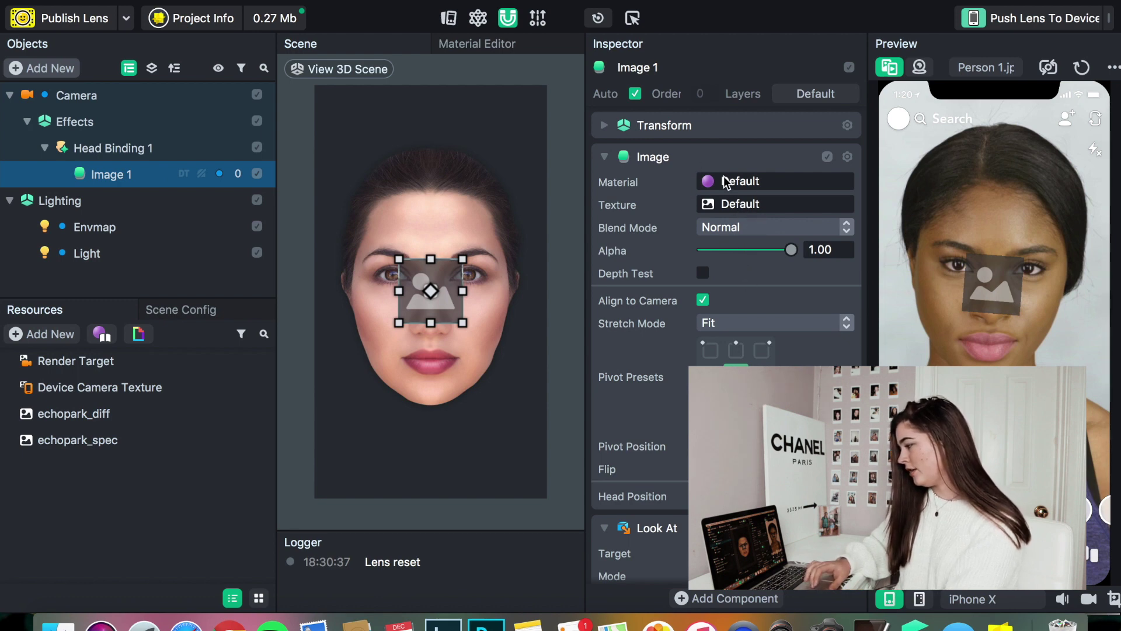
left_click(736, 205)
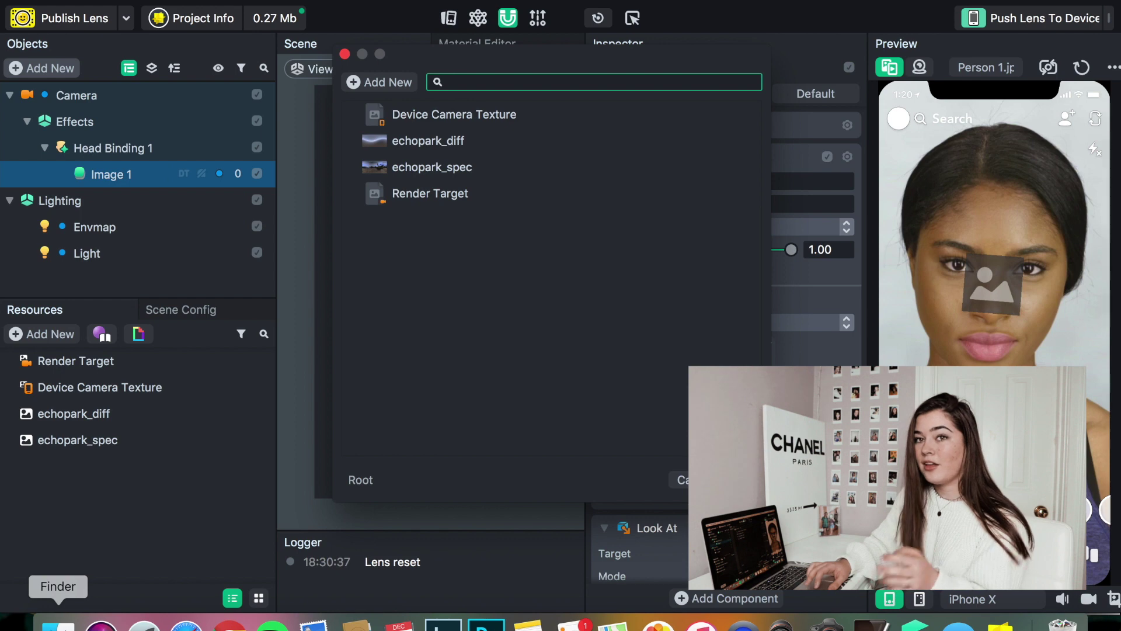
Import buffering.gif from the Desktop into Resources and set it as Image 1's texture
left_click(58, 623)
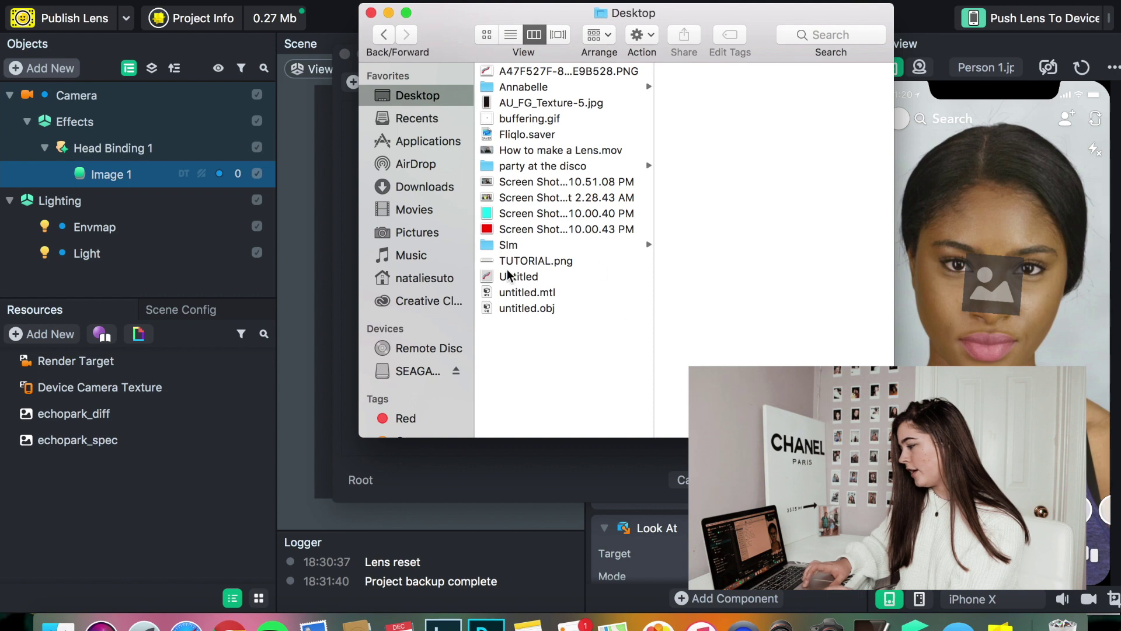
left_click(544, 118)
left_click_drag(524, 22, 800, 11)
left_click_drag(801, 110, 527, 163)
left_click(514, 308)
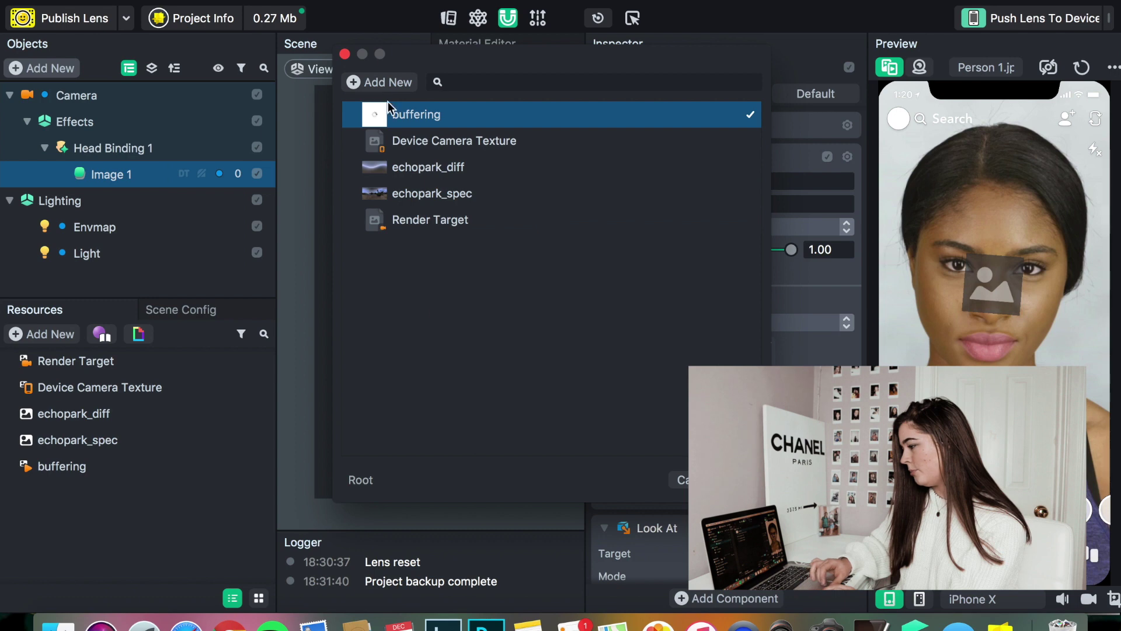
key("Return")
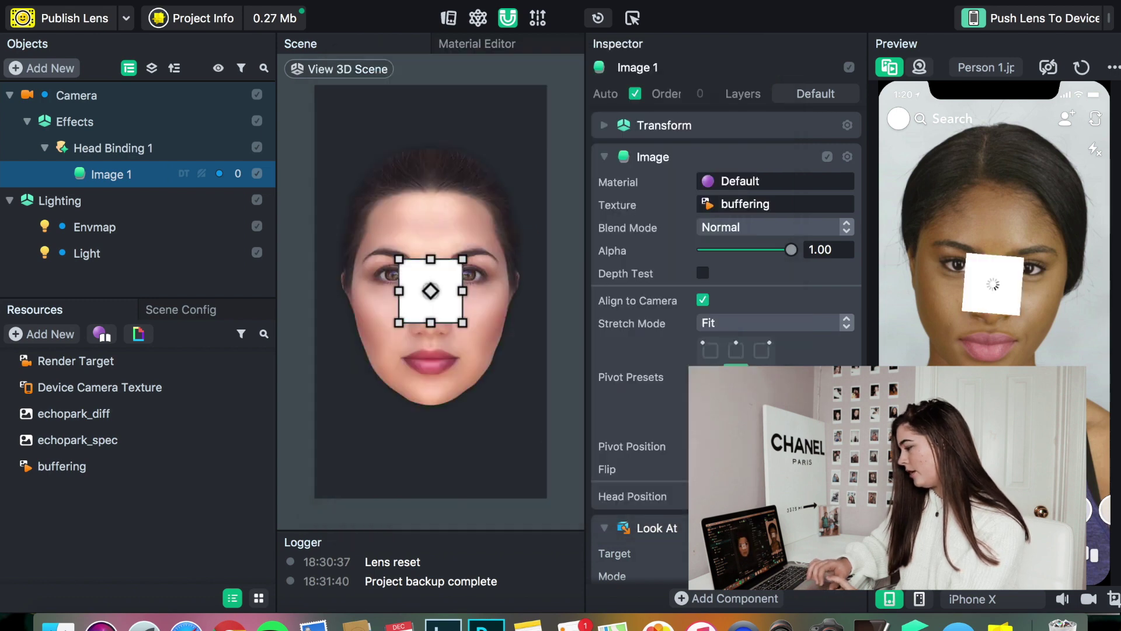
Enlarge the spinner image so it covers the upper face
left_click_drag(461, 259, 555, 170)
left_click_drag(512, 219, 430, 225)
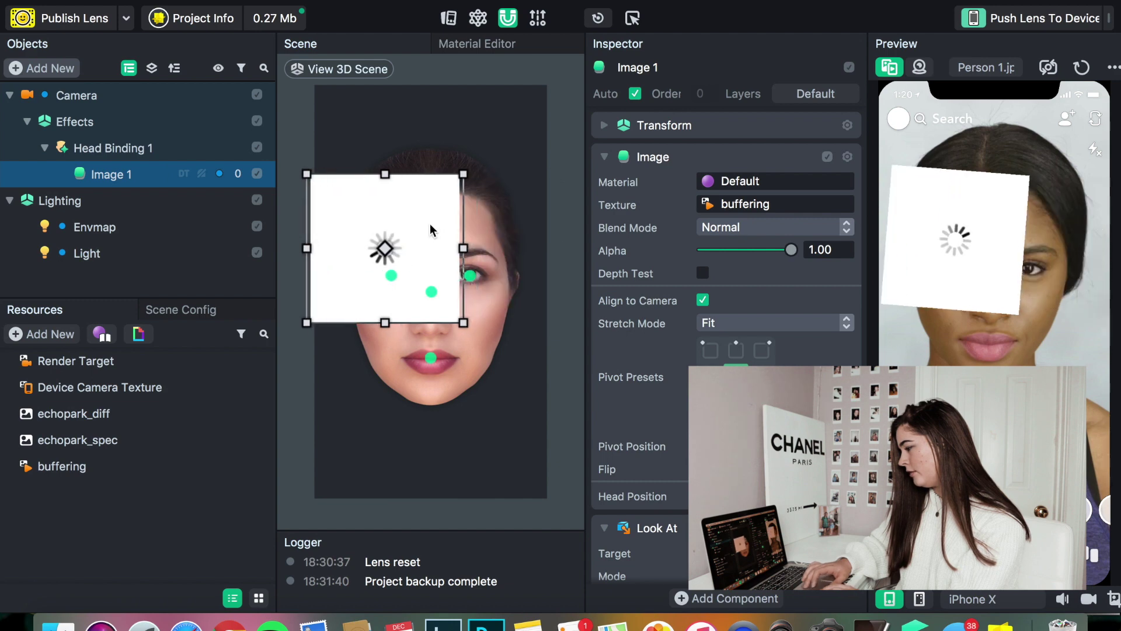
left_click_drag(463, 174, 534, 80)
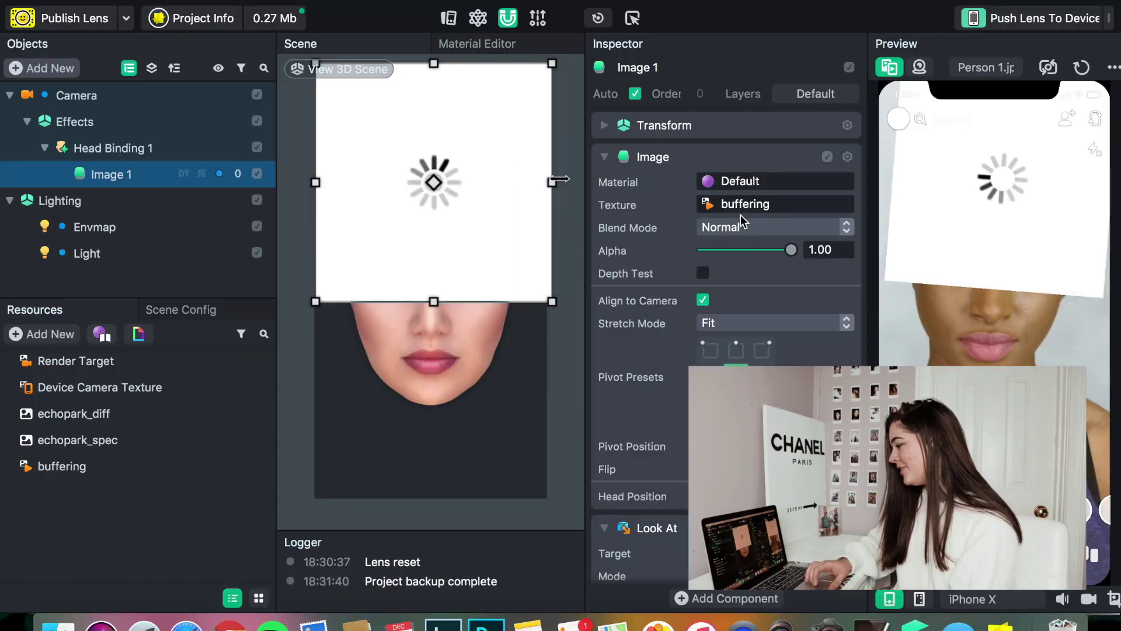
Set Image 1's blend mode to Darken, enlarge it slightly and frame it in view
left_click(740, 224)
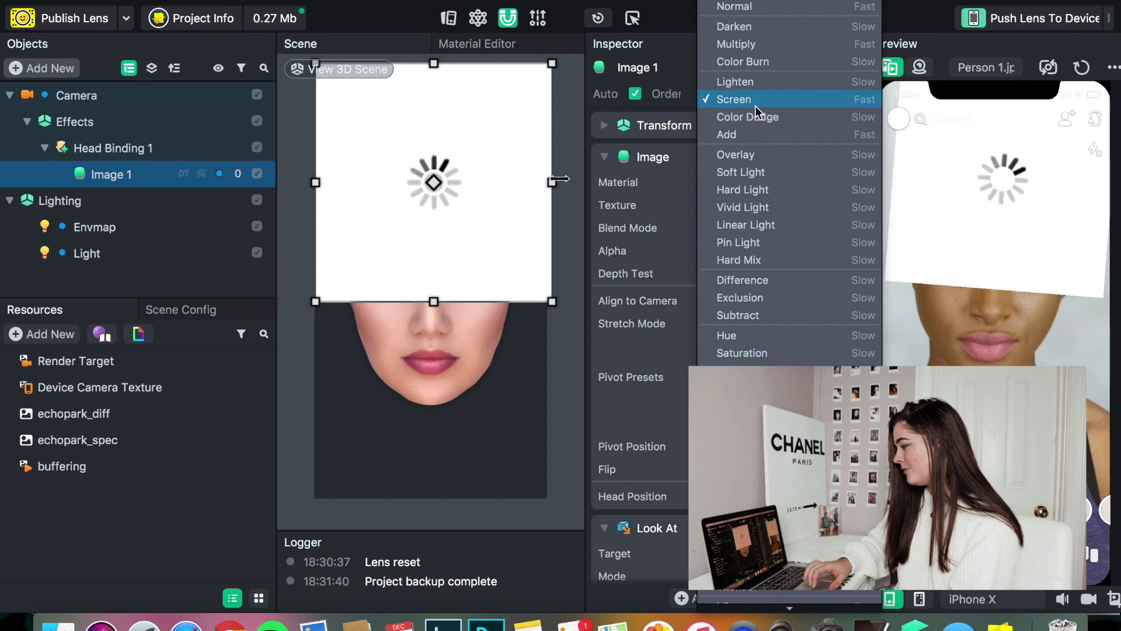
left_click(755, 102)
left_click(737, 226)
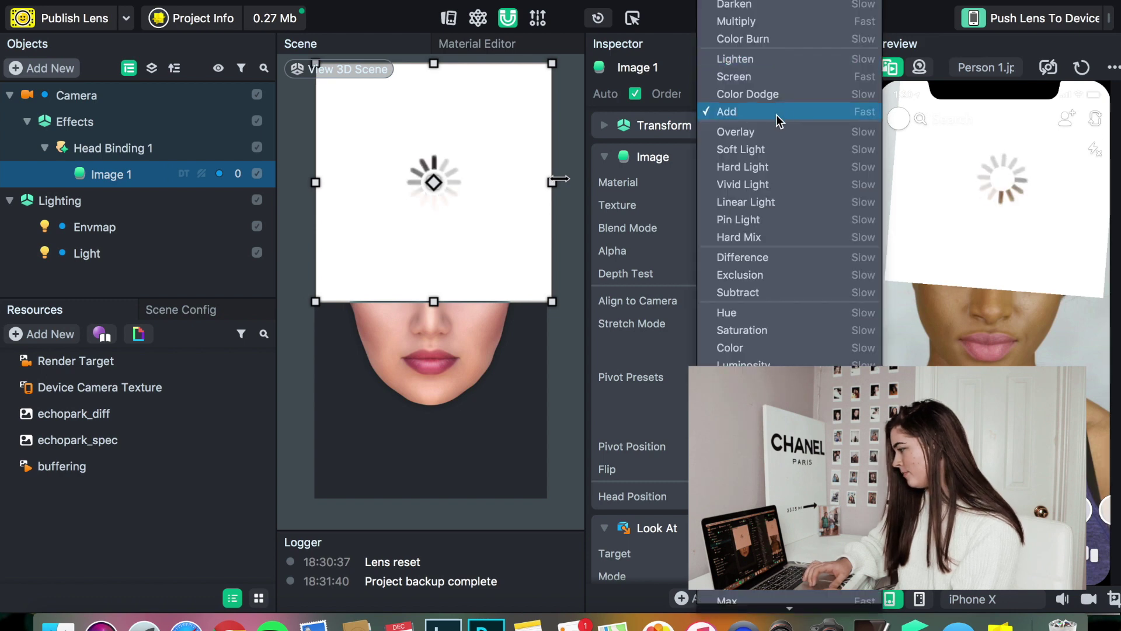
left_click(787, 23)
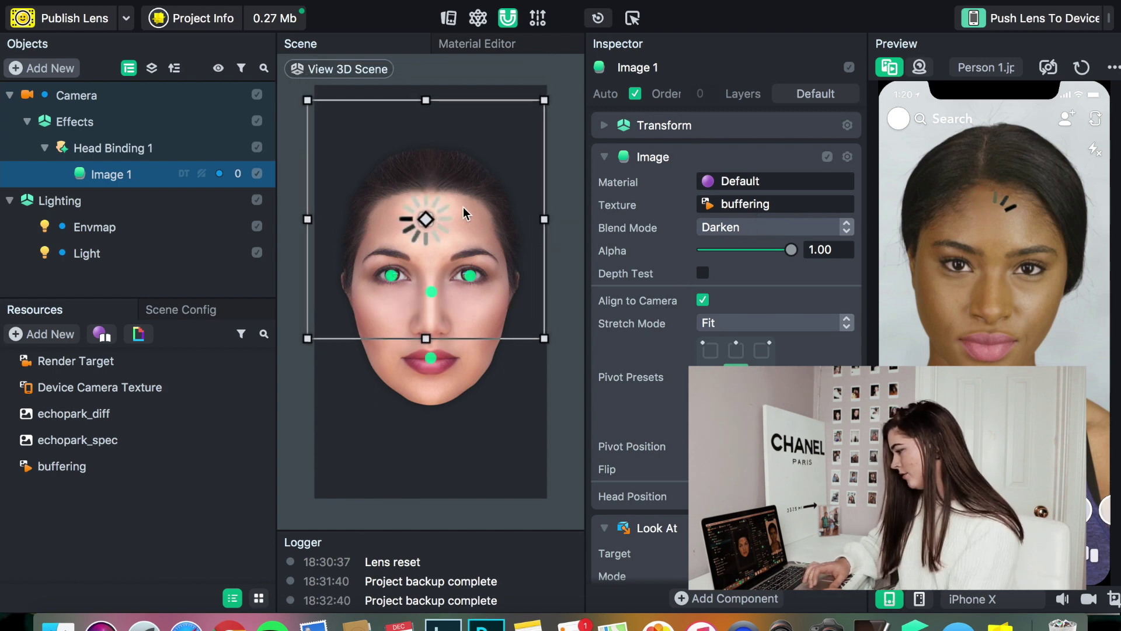
left_click_drag(544, 338, 553, 342)
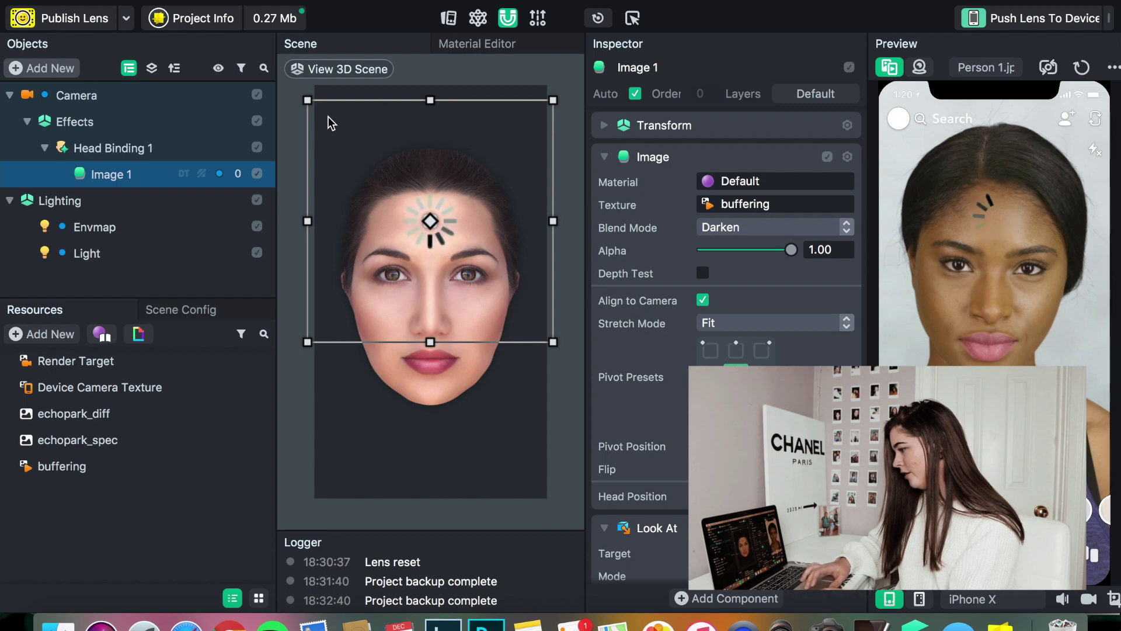
left_click_drag(307, 100, 289, 79)
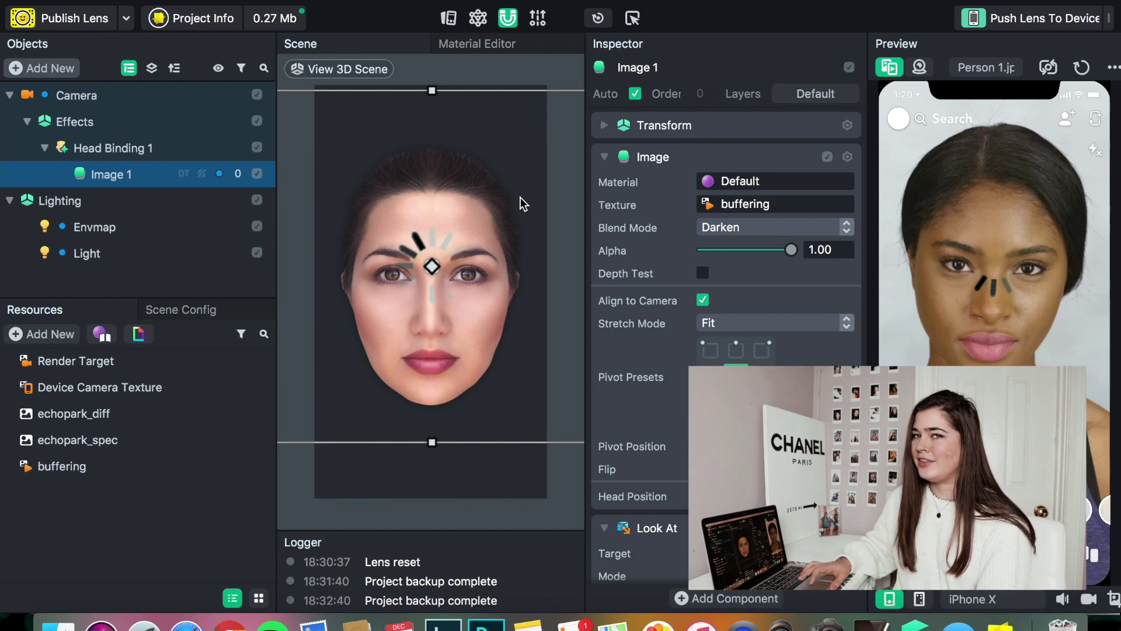
key("f")
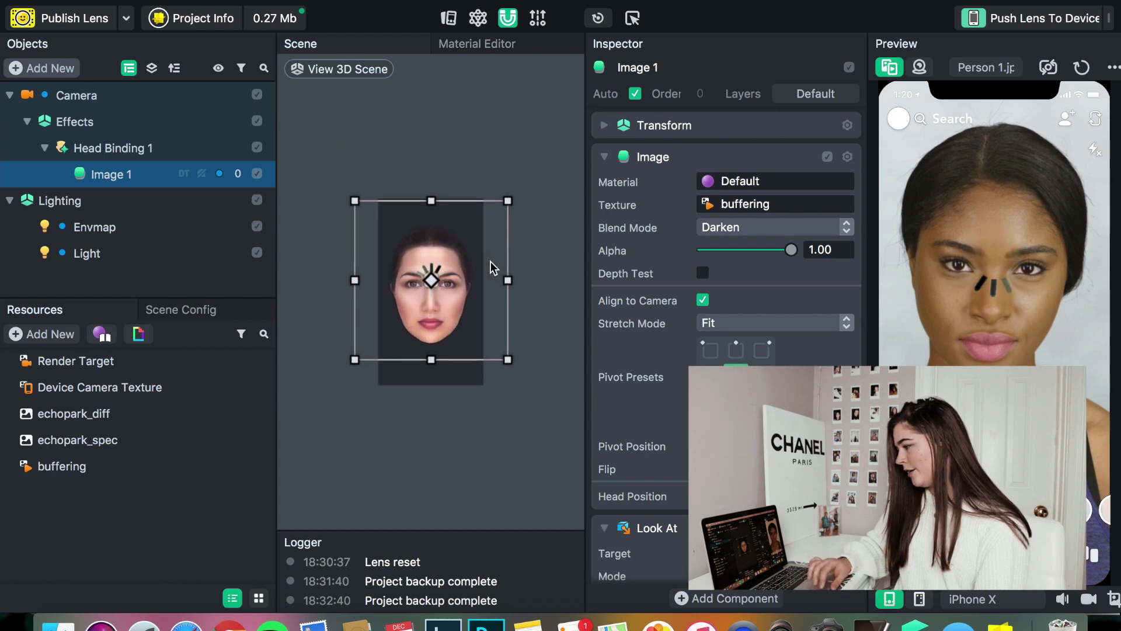
Enlarge the spinner image and shift it left and down on the face
scroll(490, 261, "up", 2)
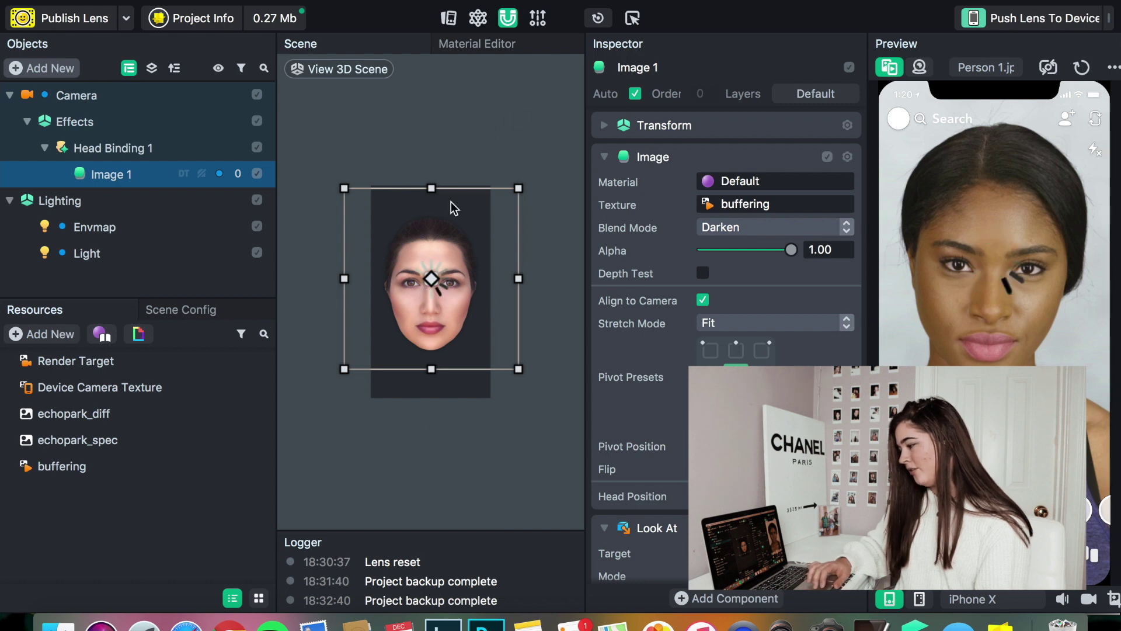
scroll(468, 244, "up", 1)
scroll(467, 243, "down", 1)
scroll(467, 243, "down", 1)
scroll(467, 244, "up", 2)
scroll(467, 244, "down", 1)
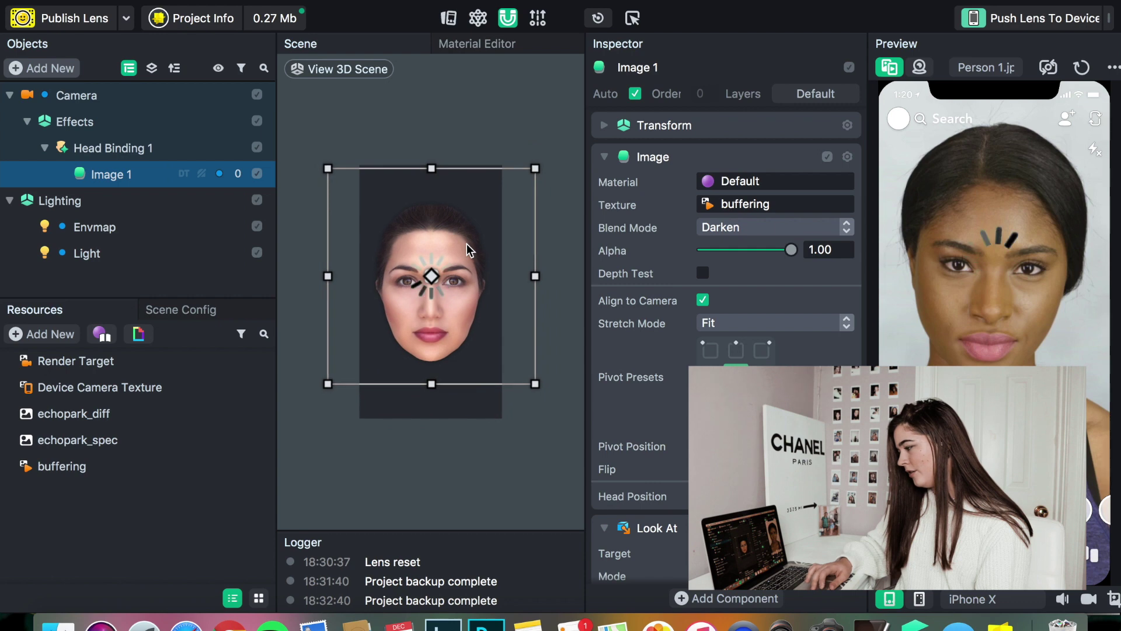
left_click_drag(554, 142, 610, 94)
left_click_drag(510, 205, 483, 230)
Collapse the Image settings and select Head Binding 1 to see its face index 0
scroll(555, 499, "down", 3)
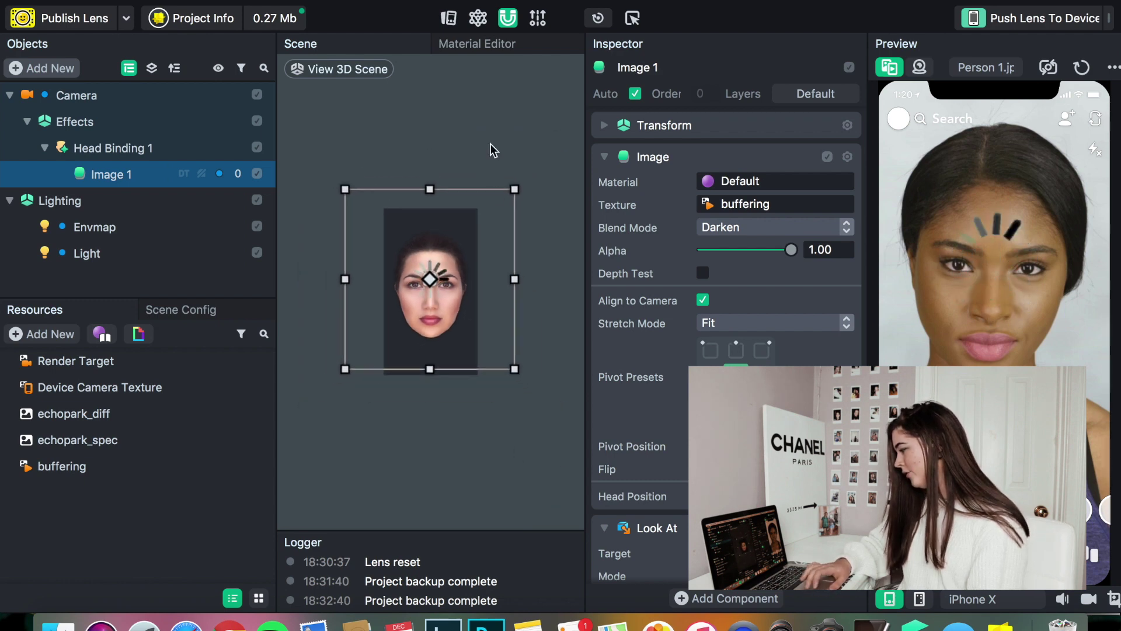
left_click(600, 146)
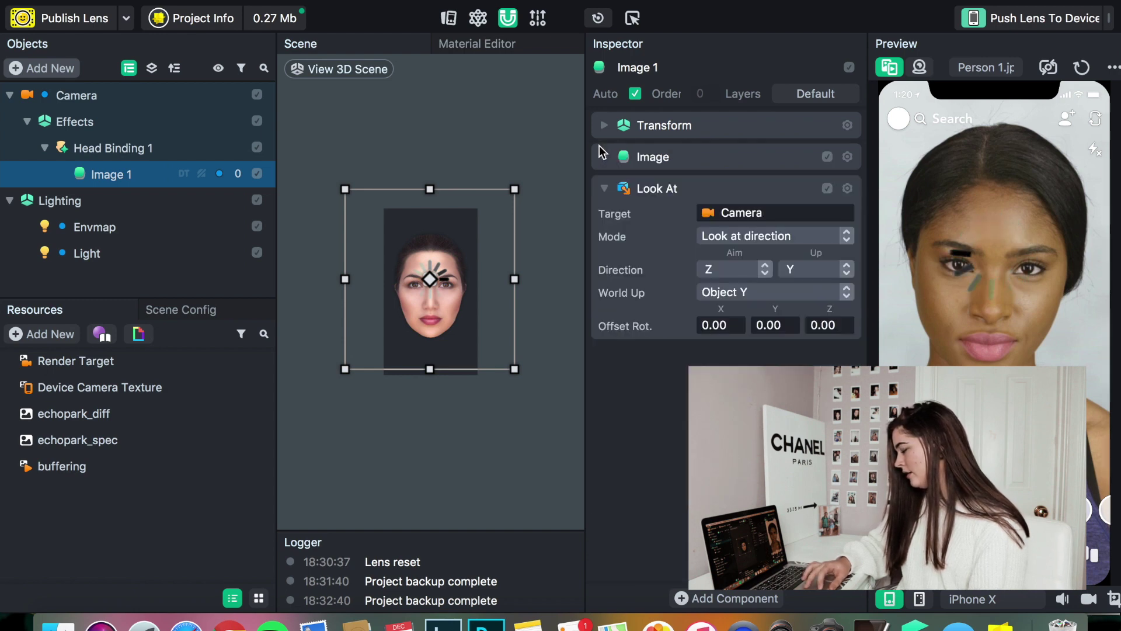
left_click(604, 158)
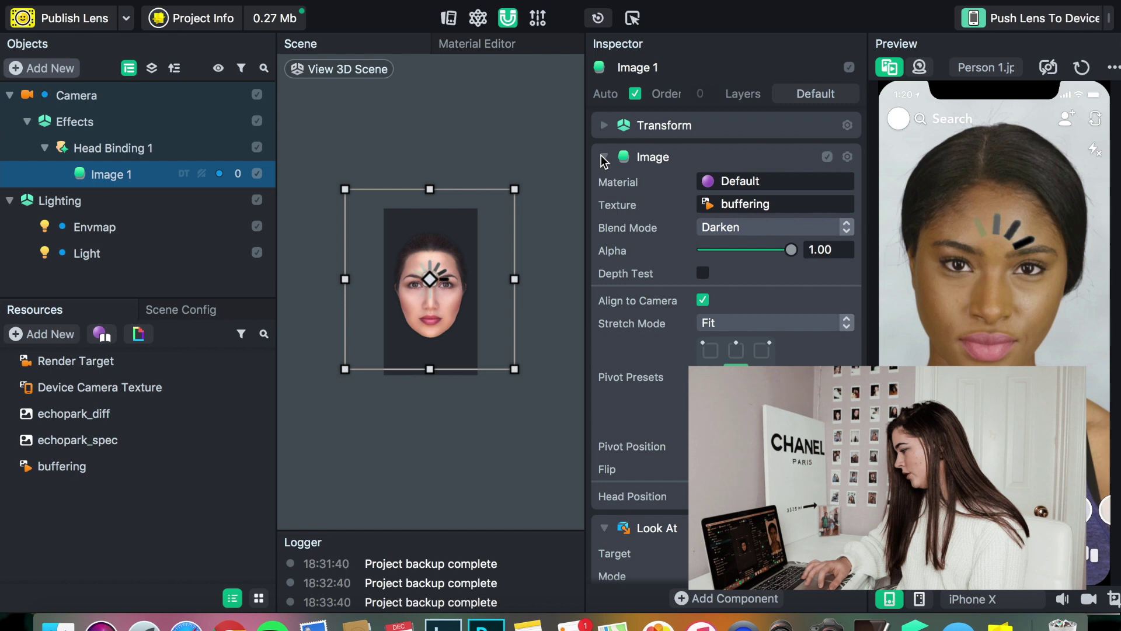
left_click(604, 158)
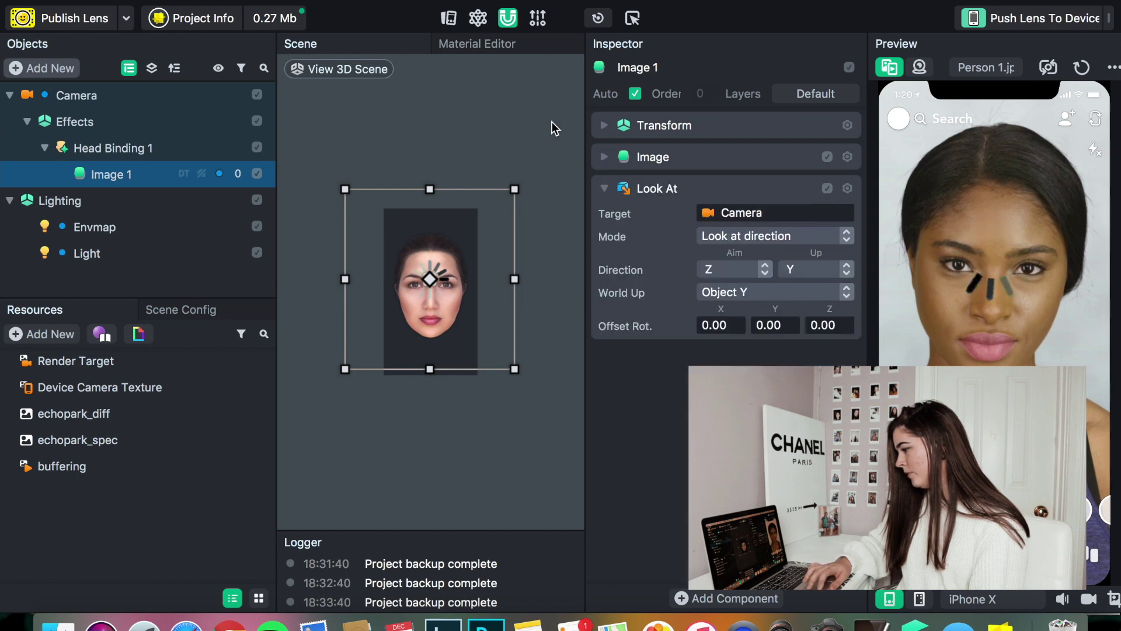
left_click(120, 149)
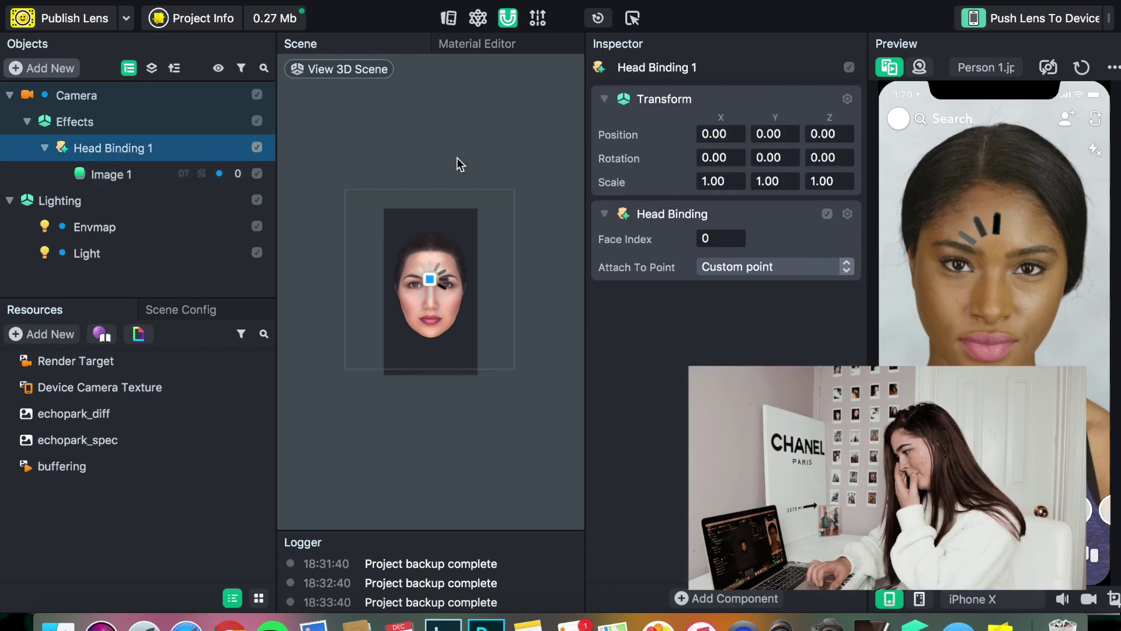
Duplicate Head Binding 1 with its spinner image as Head Binding 2 on face index 1
left_click(127, 175, "shift")
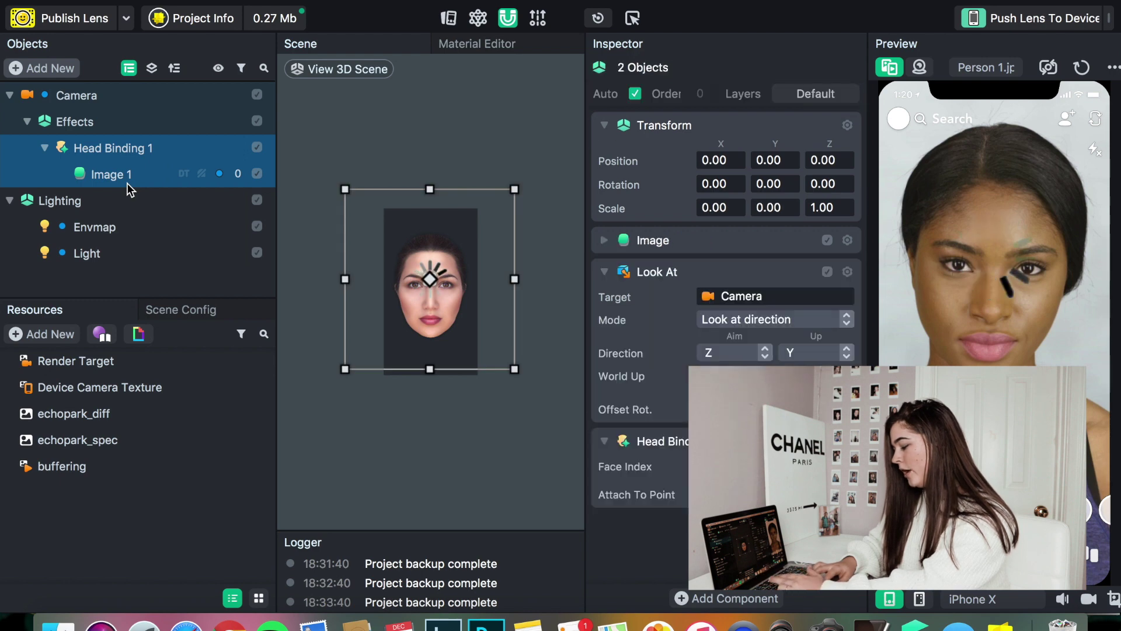
left_click(128, 183, "shift")
left_click(58, 168, "shift")
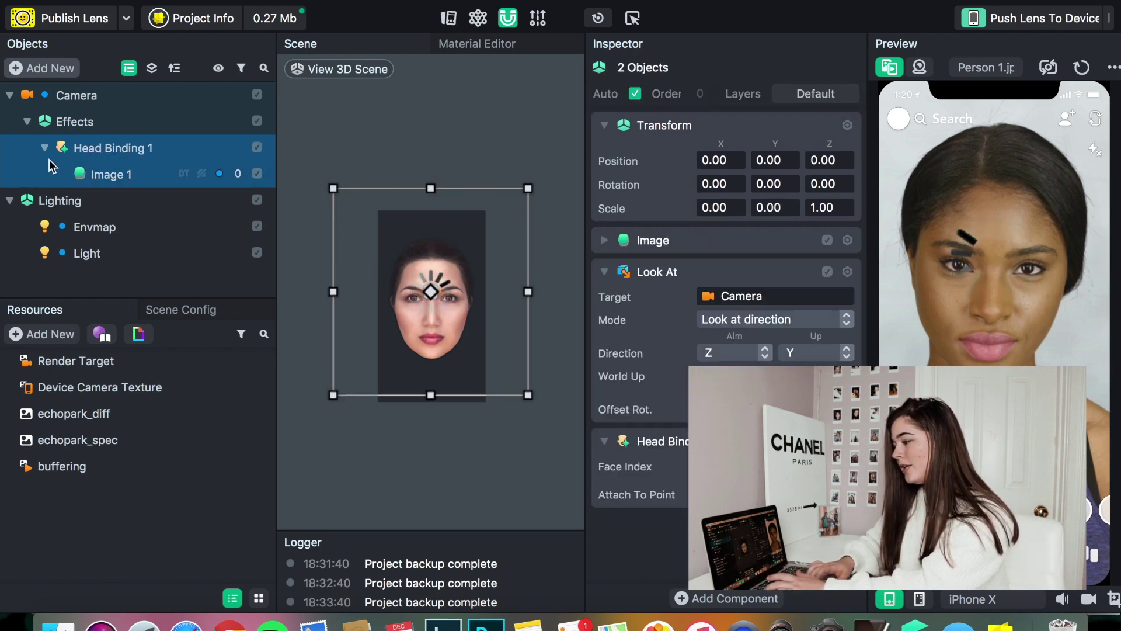
right_click(8, 170)
left_click(73, 241)
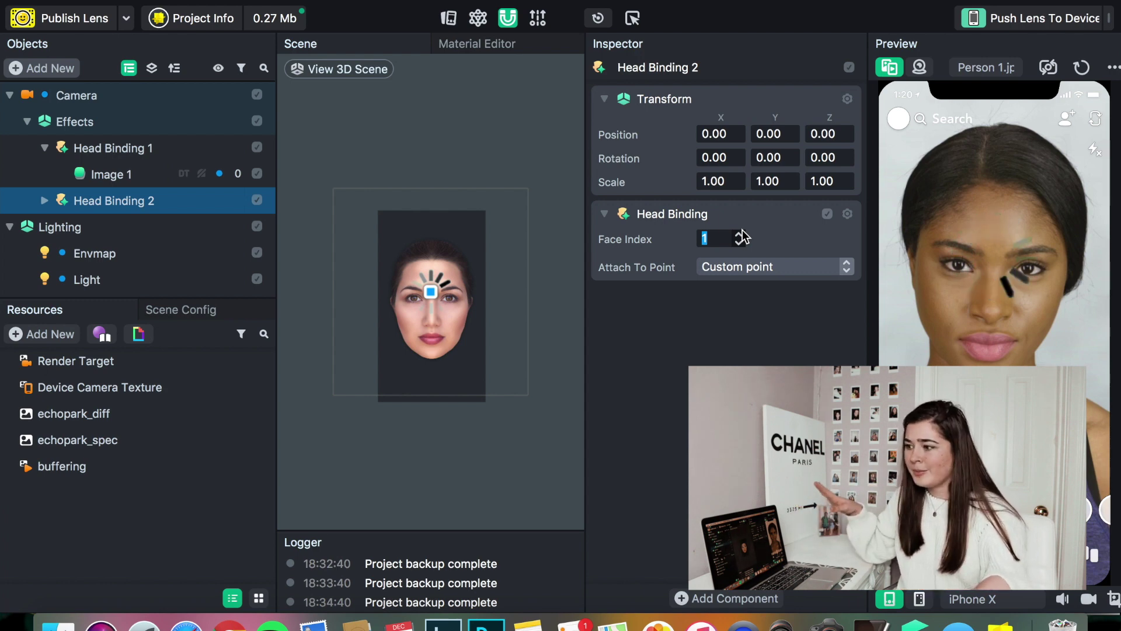
left_click(412, 132)
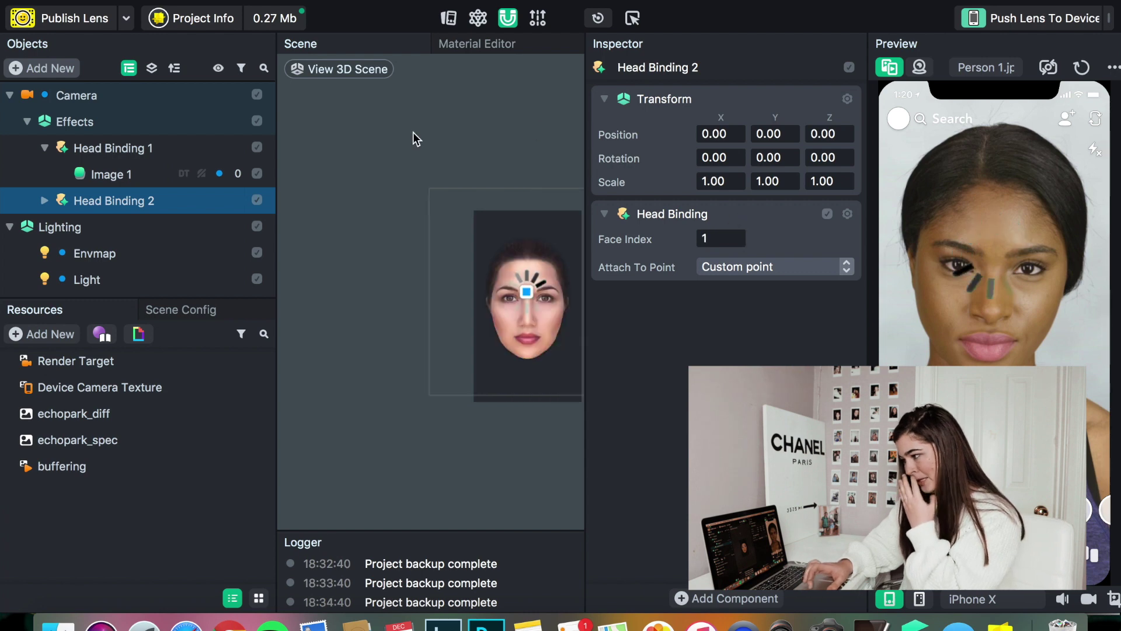
Check the copied spinner image, collapse both head bindings and select the Effects group
left_click(43, 202)
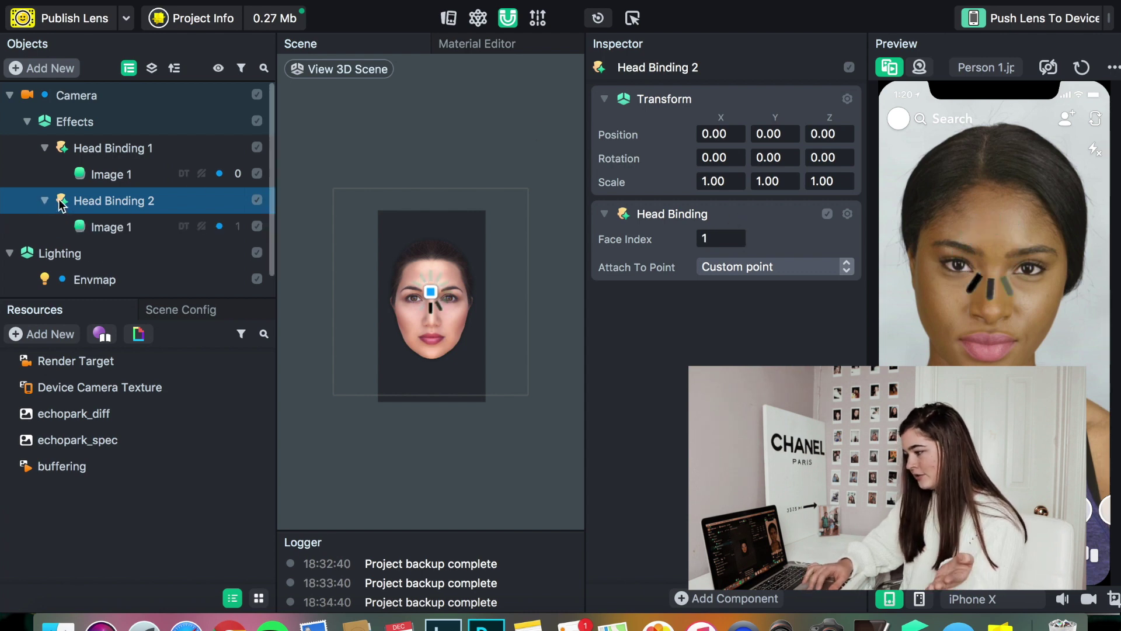
left_click(98, 222)
scroll(535, 408, "down", 5)
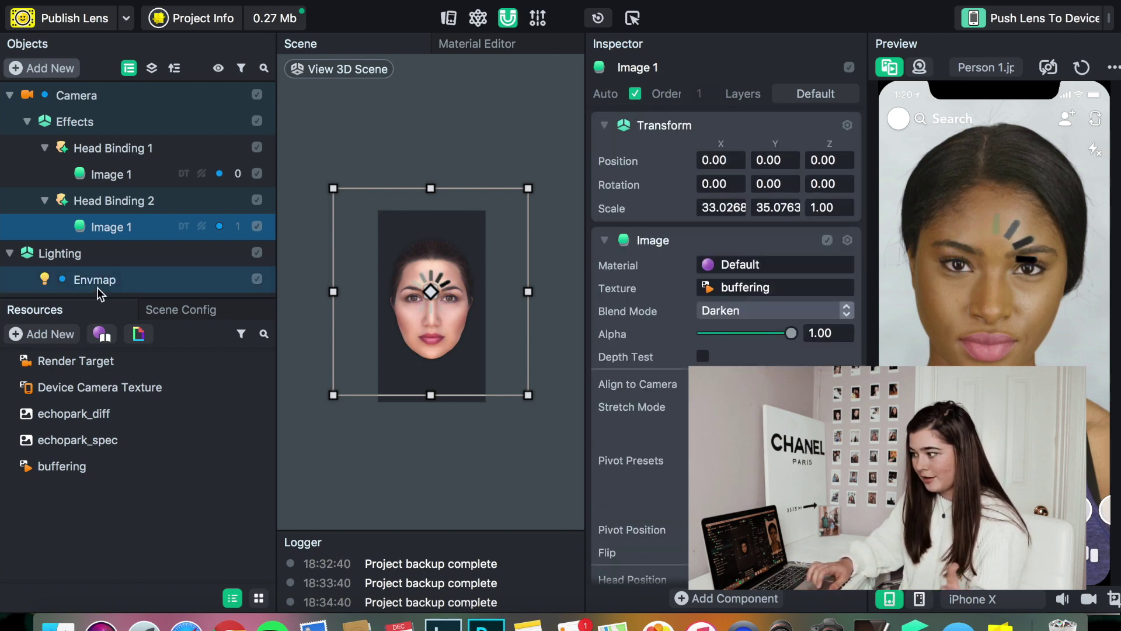
left_click(45, 200)
left_click(44, 147)
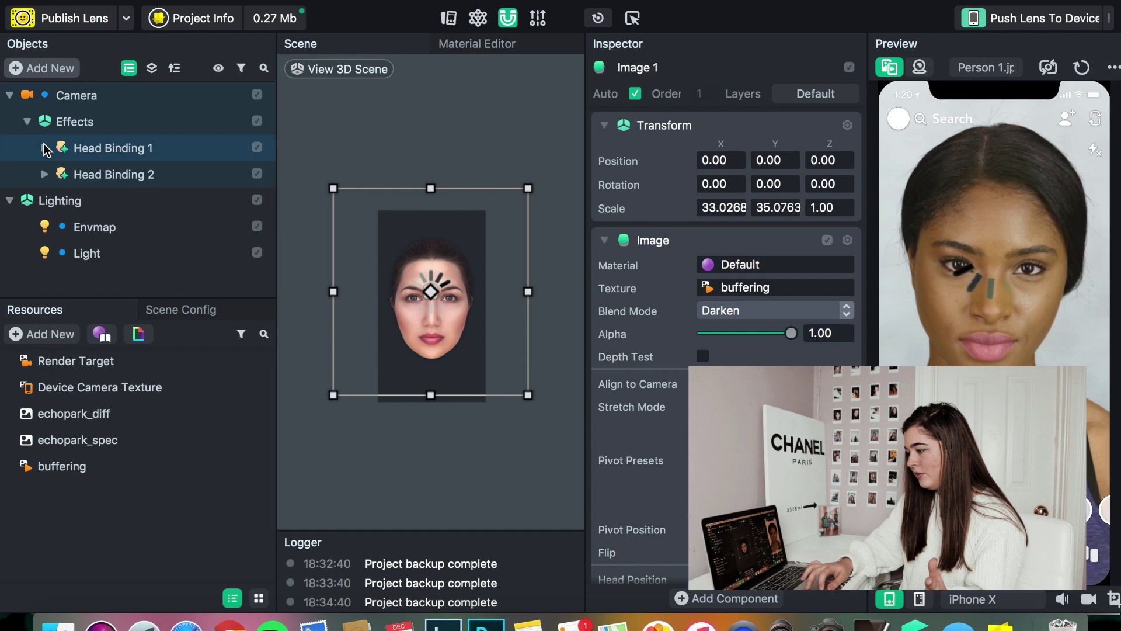
left_click(13, 132)
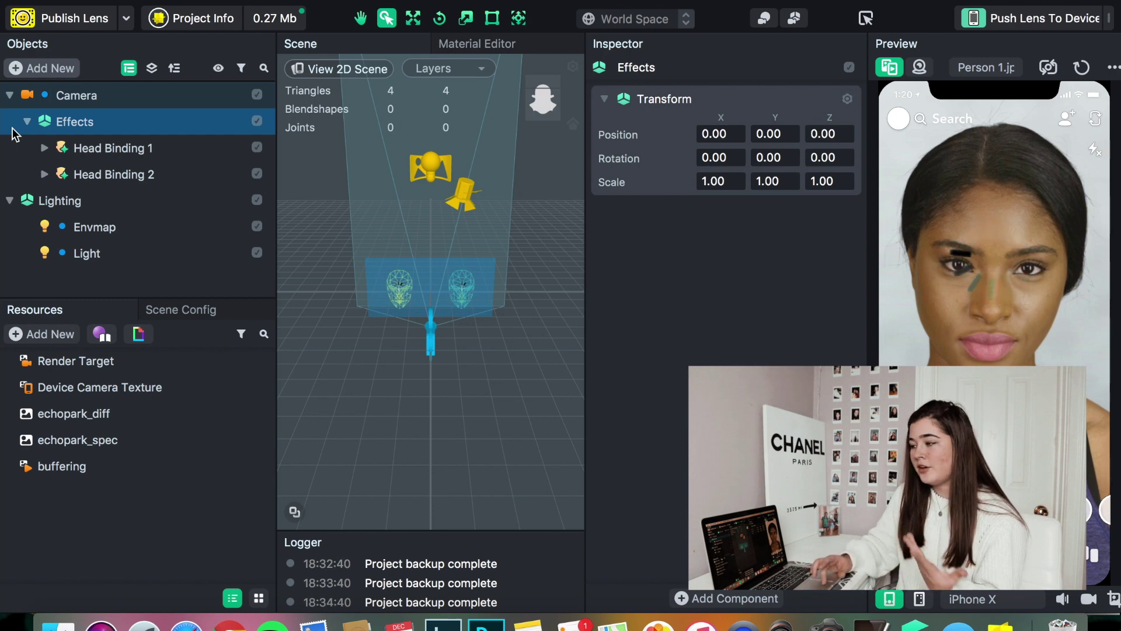
Add a Face Retouch effect (Retouch 1) under Effects
left_click(13, 66)
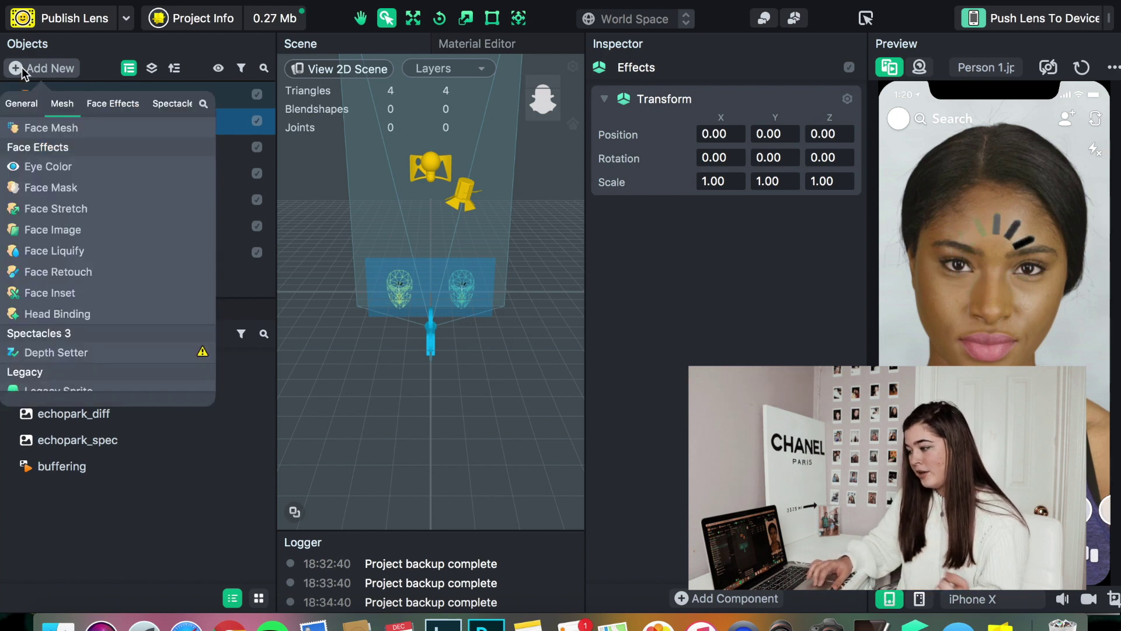
scroll(138, 315, "down", 5)
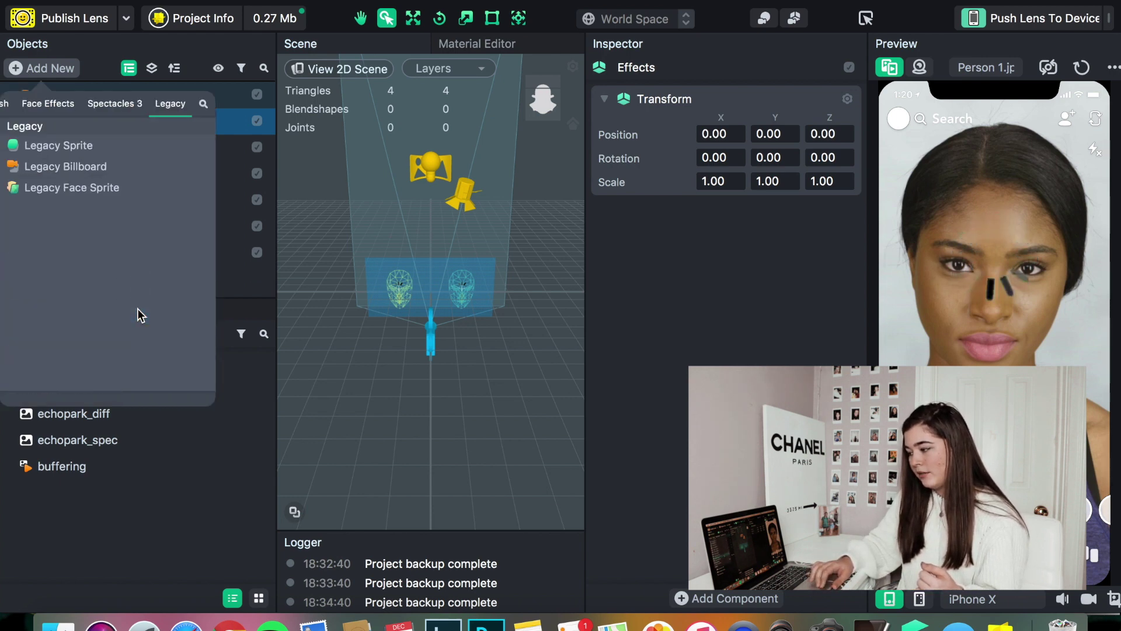
scroll(138, 309, "up", 8)
left_click(110, 306)
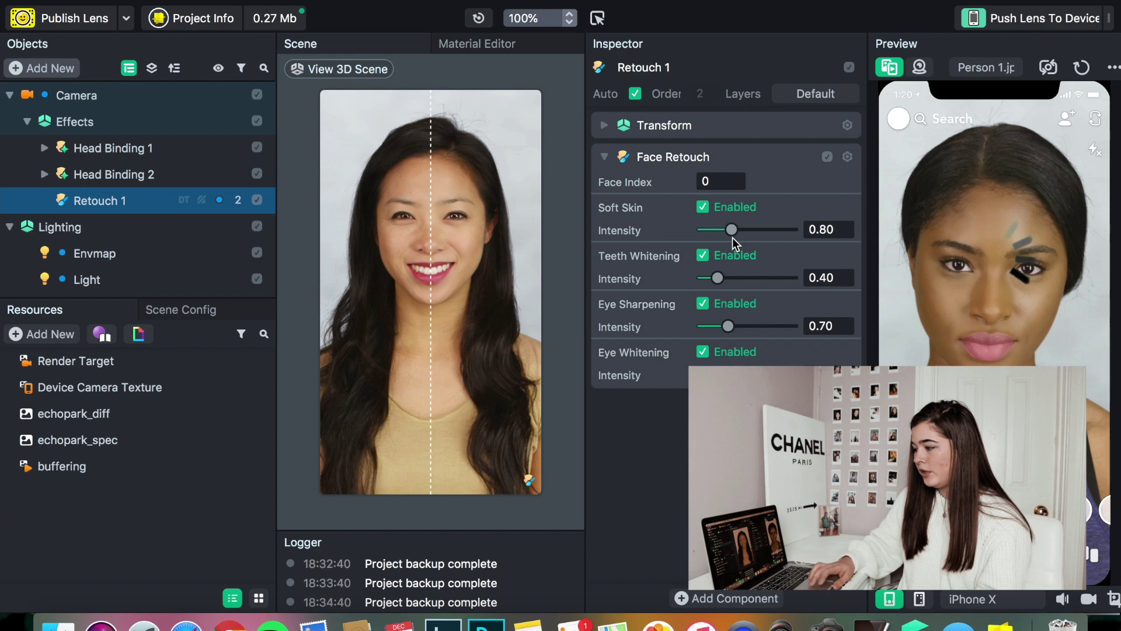
Raise Soft Skin to 1.10 and turn off teeth whitening, eye sharpening and eye whitening
left_click(50, 68)
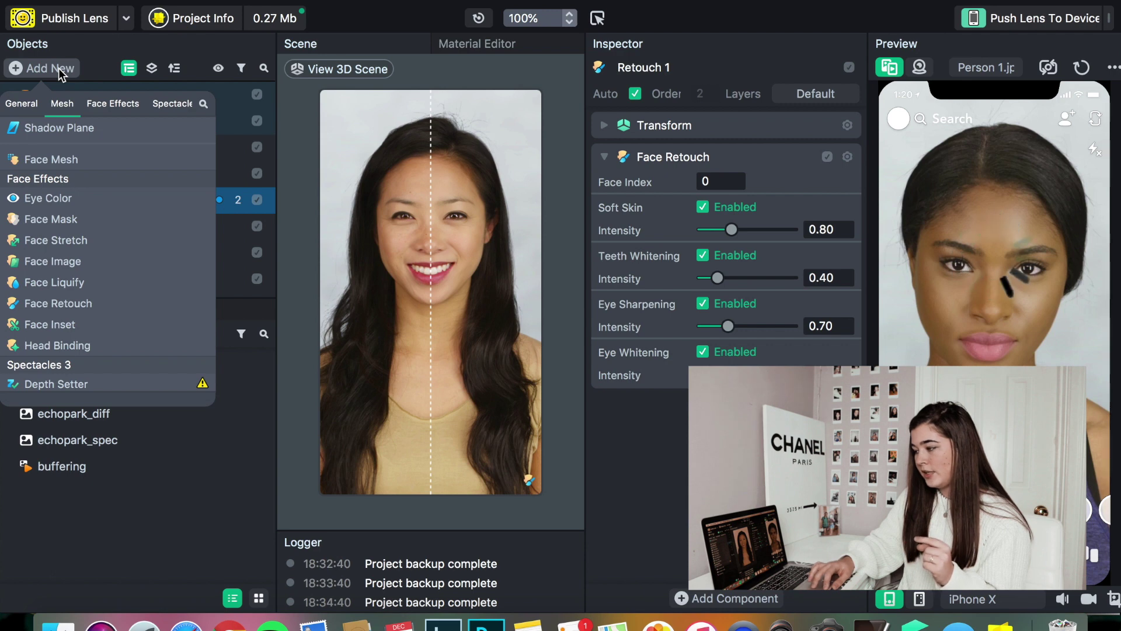
left_click(79, 57)
left_click_drag(731, 230, 738, 234)
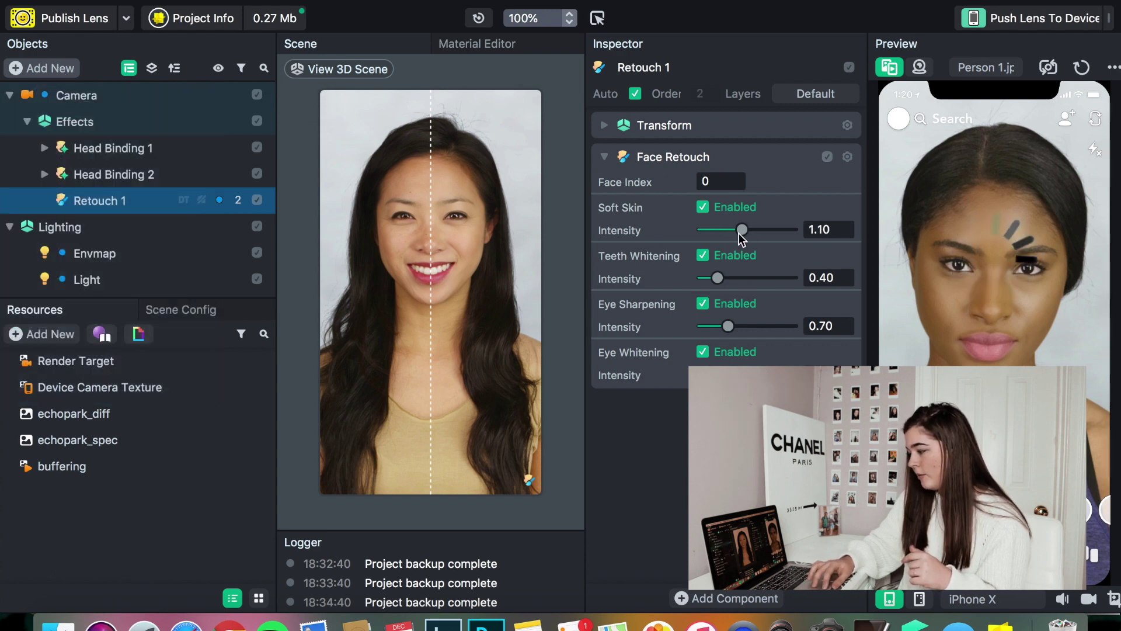
left_click(702, 255)
left_click(702, 303)
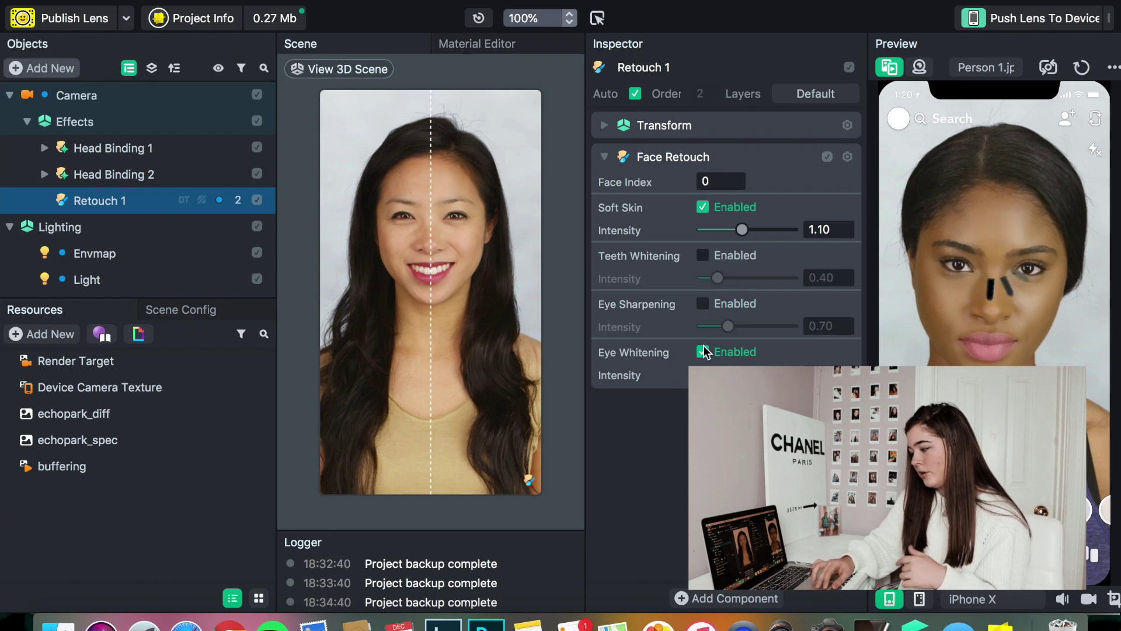
left_click(702, 350)
Copy and paste the Face Retouch component to give Retouch 1 a second one
left_click(849, 156)
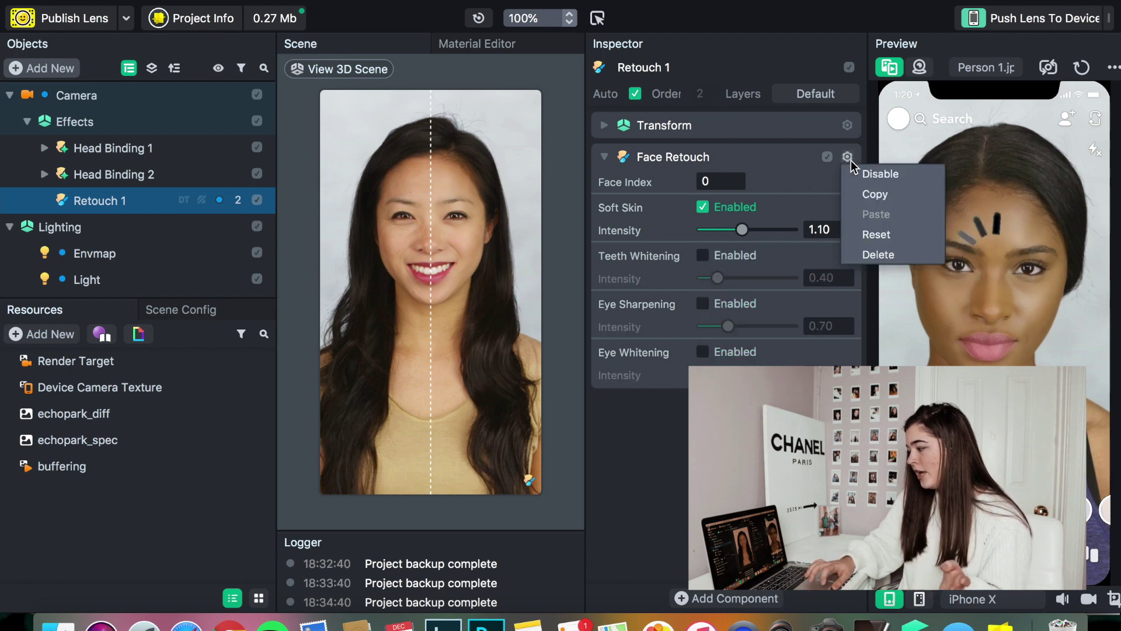
left_click(859, 195)
left_click(693, 147)
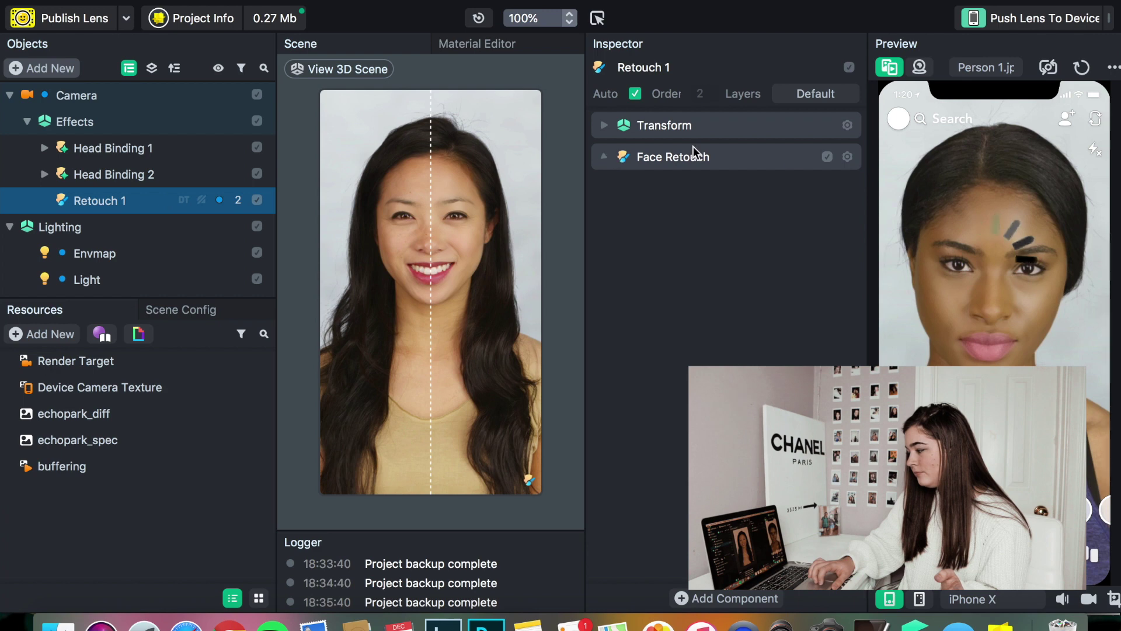
left_click(848, 156)
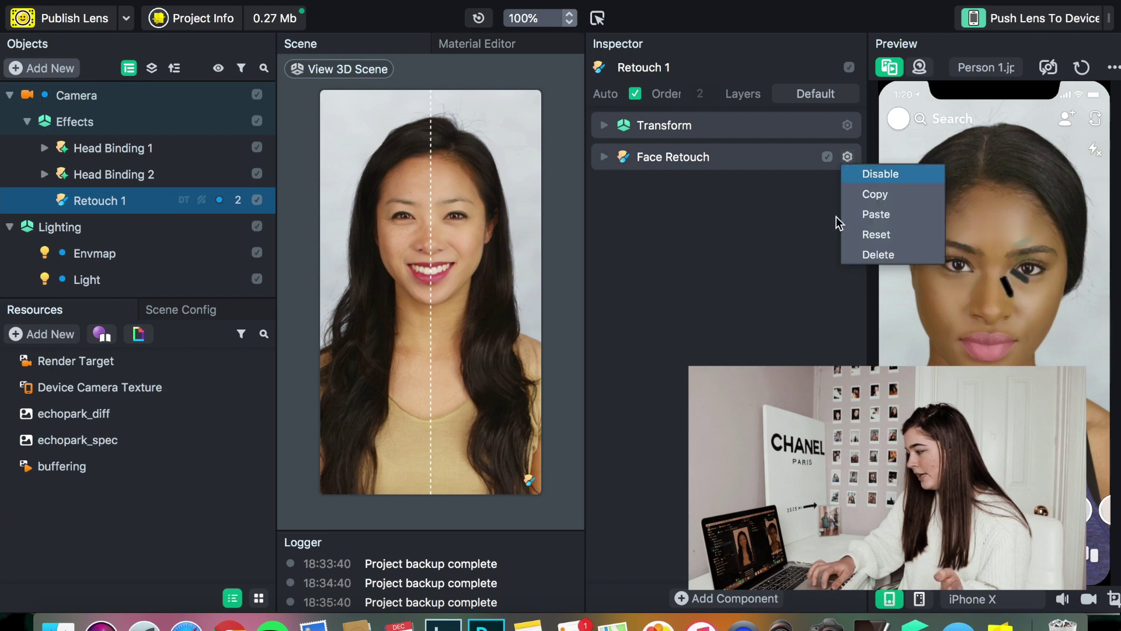
left_click(876, 213)
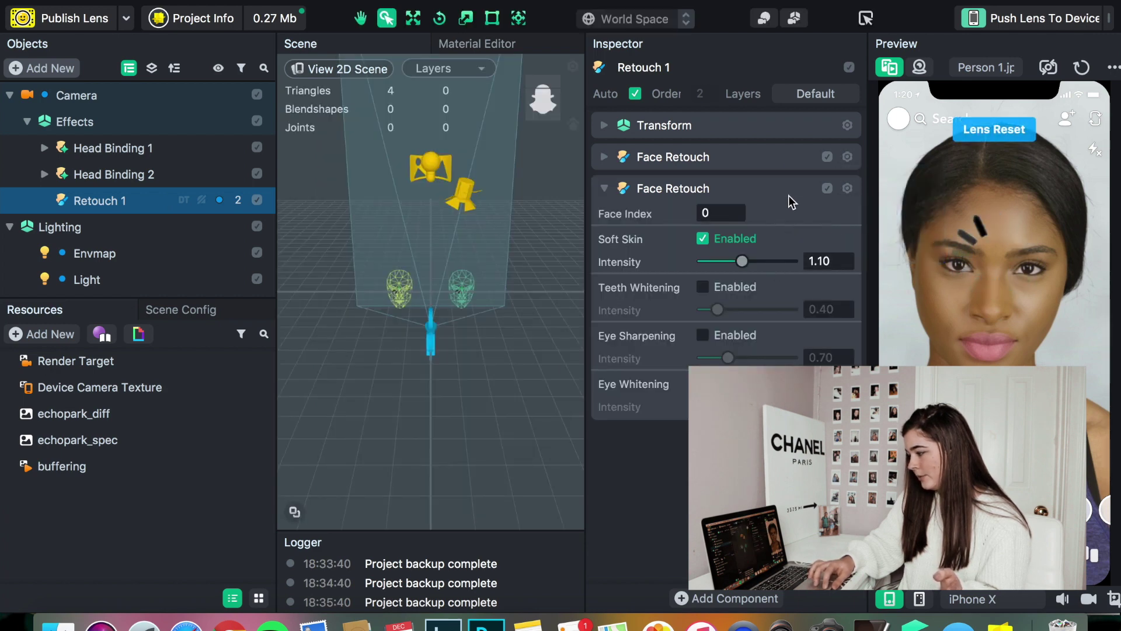
left_click(604, 191)
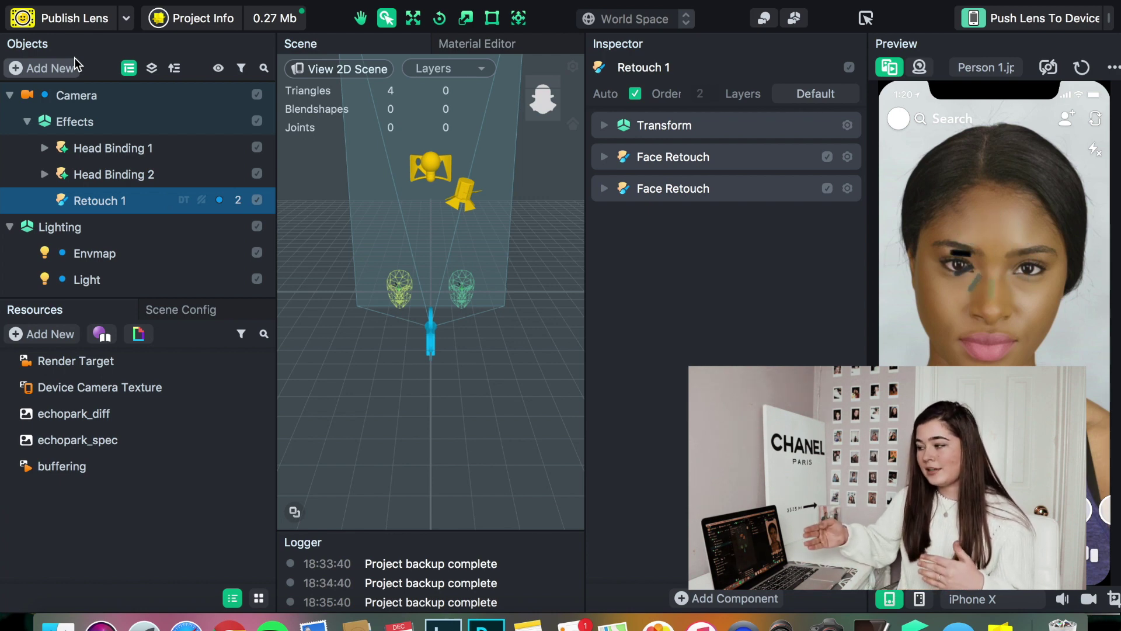
Open the Add New menu at the top of the Objects panel
left_click(75, 65)
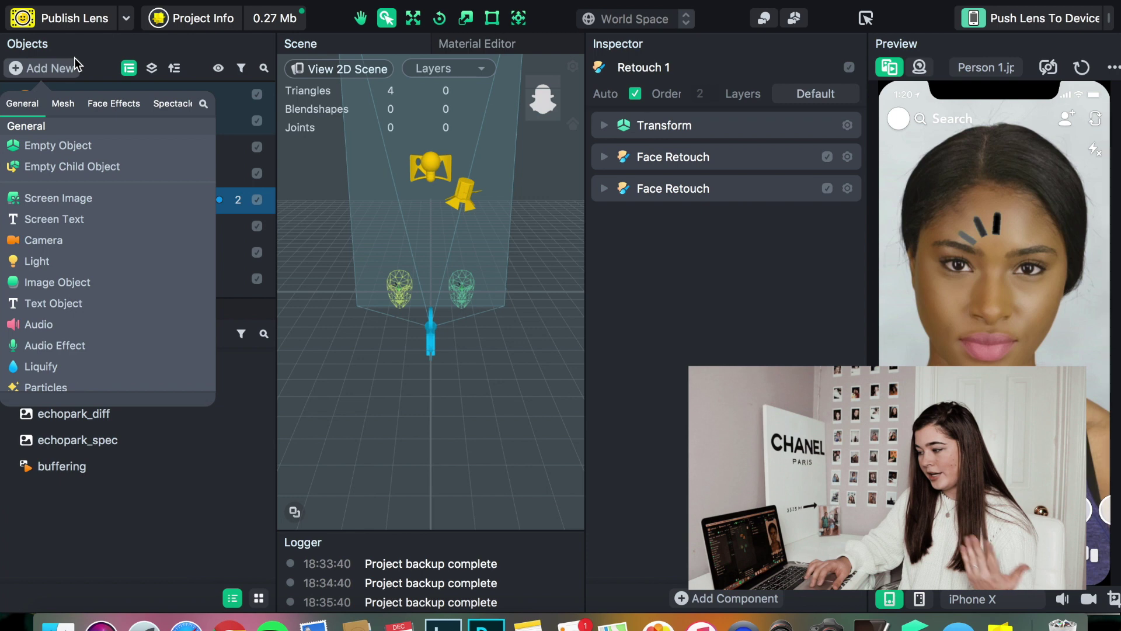
Add a Color Correction post effect under Effects using the Beauty texture
scroll(103, 198, "down", 8)
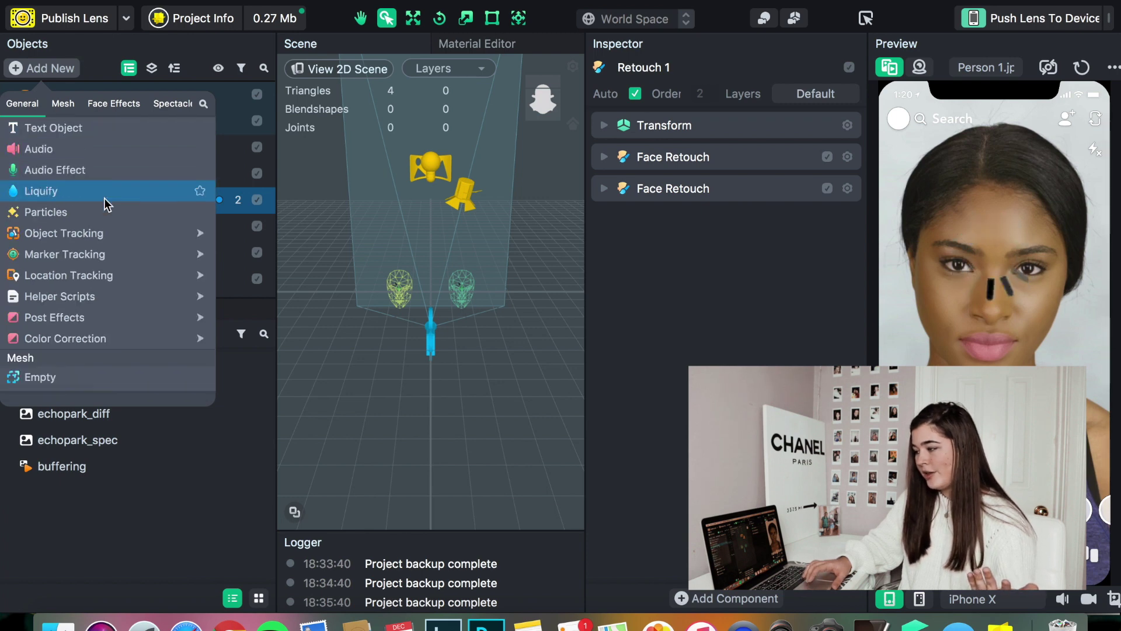
mouse_move(105, 203)
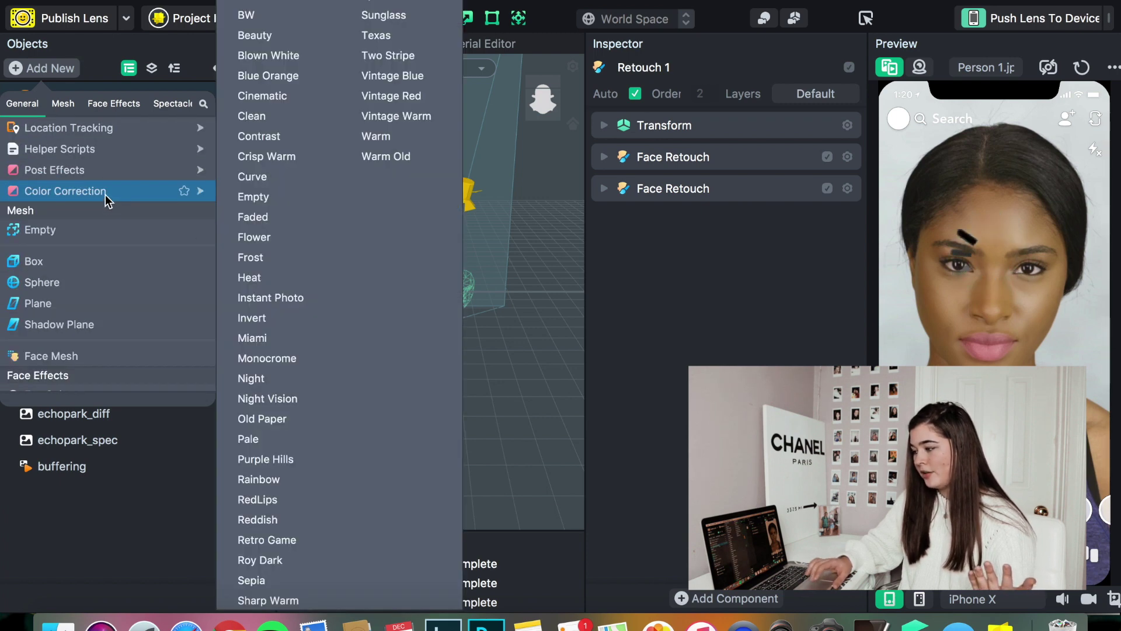
scroll(105, 195, "up", 4)
scroll(106, 194, "down", 3)
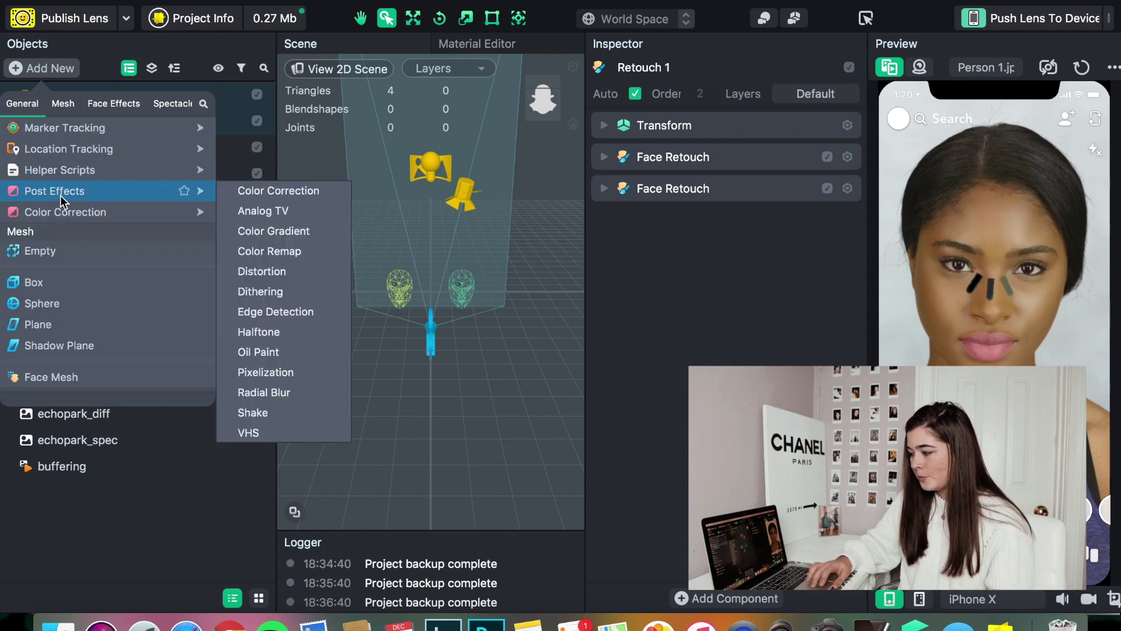
left_click(254, 191)
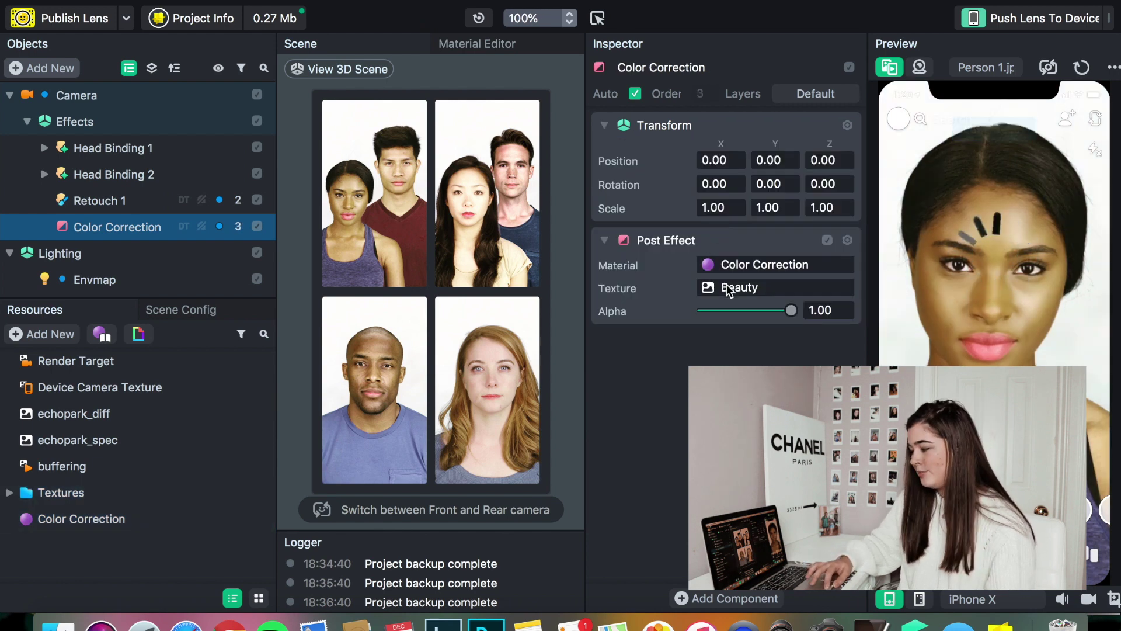
left_click(728, 288)
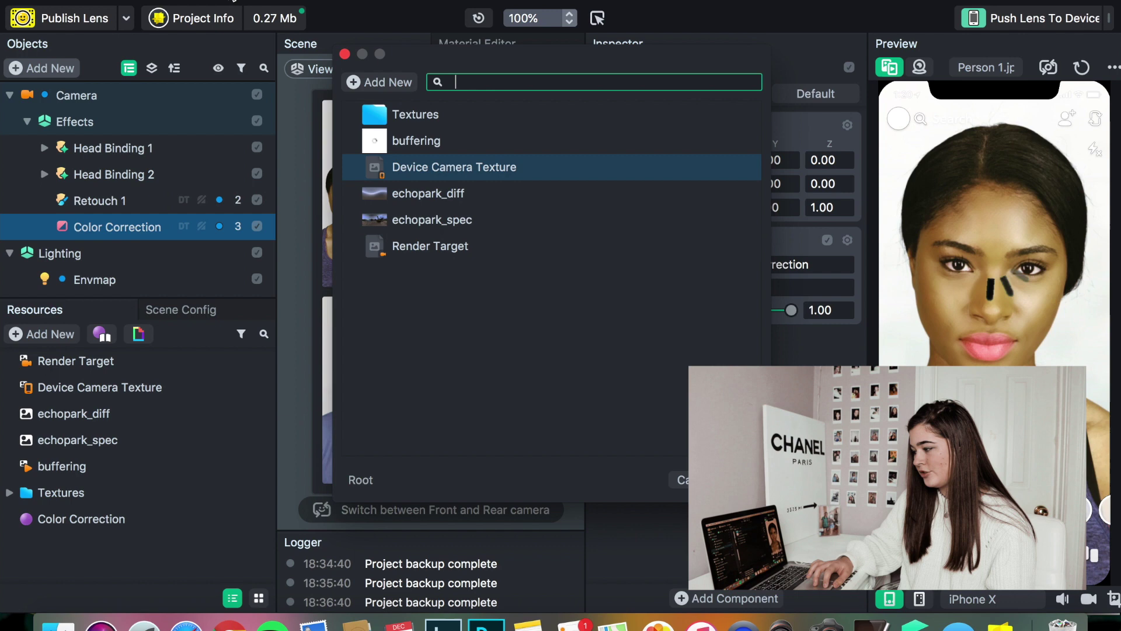
Import the five IMG_3057 images (1–5) as textures from disk
left_click(358, 87)
left_click(367, 408)
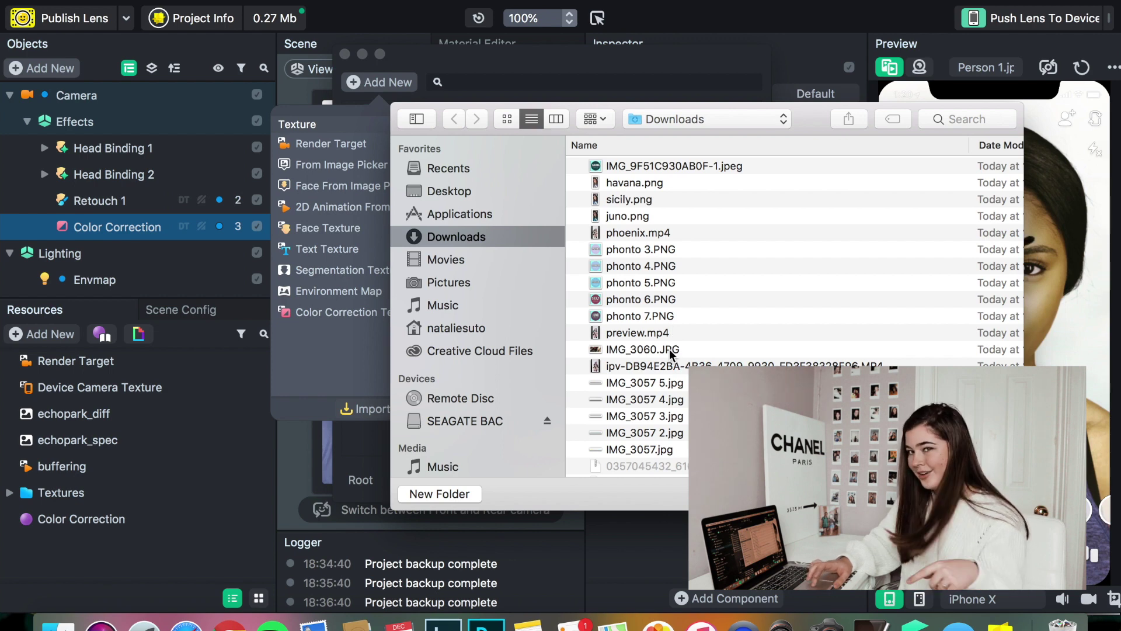
left_click(632, 446)
left_click(629, 381, "shift")
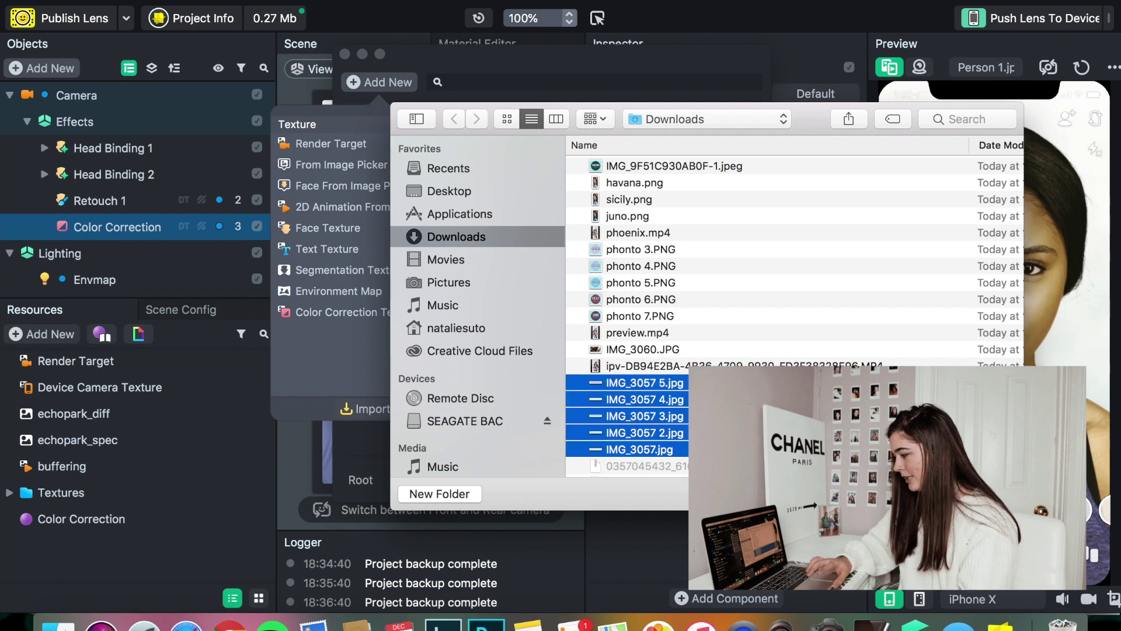
key("Return")
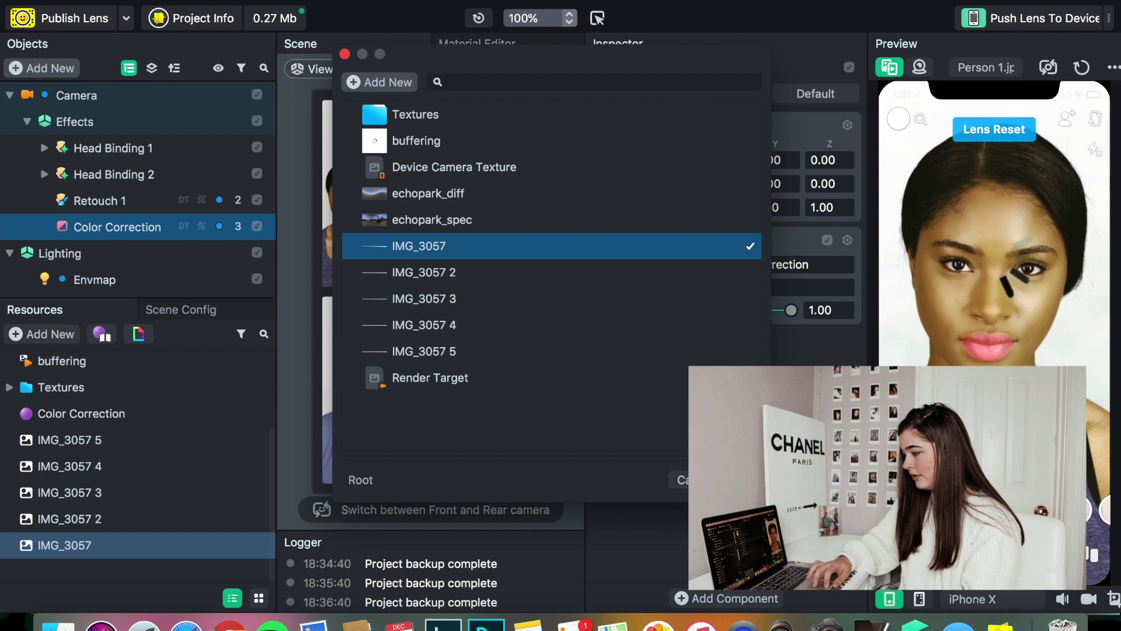
Set the Color Correction texture to IMG_3057 5 with Alpha 0.69
left_click(494, 324)
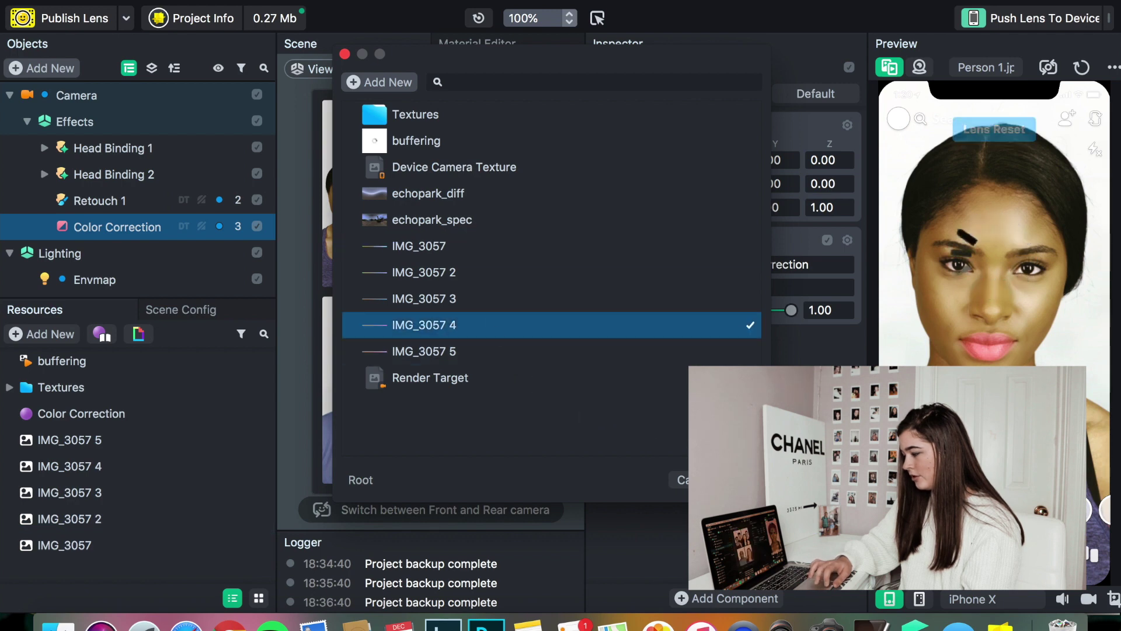
double_click(492, 323)
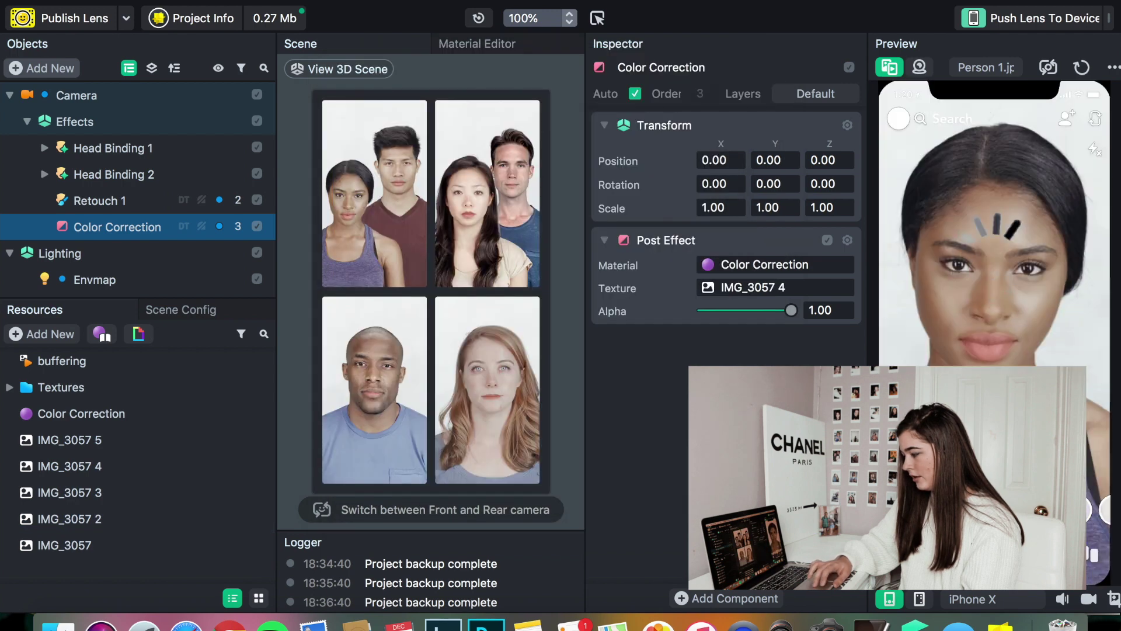
left_click(739, 287)
left_click(466, 352)
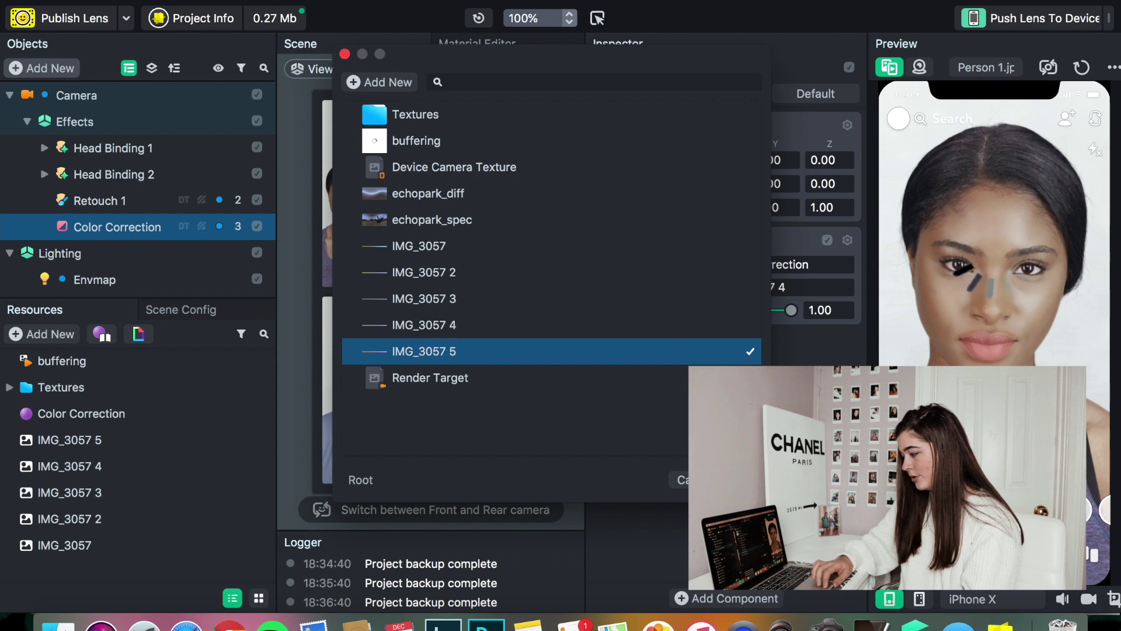
double_click(466, 351)
left_click_drag(744, 310, 763, 310)
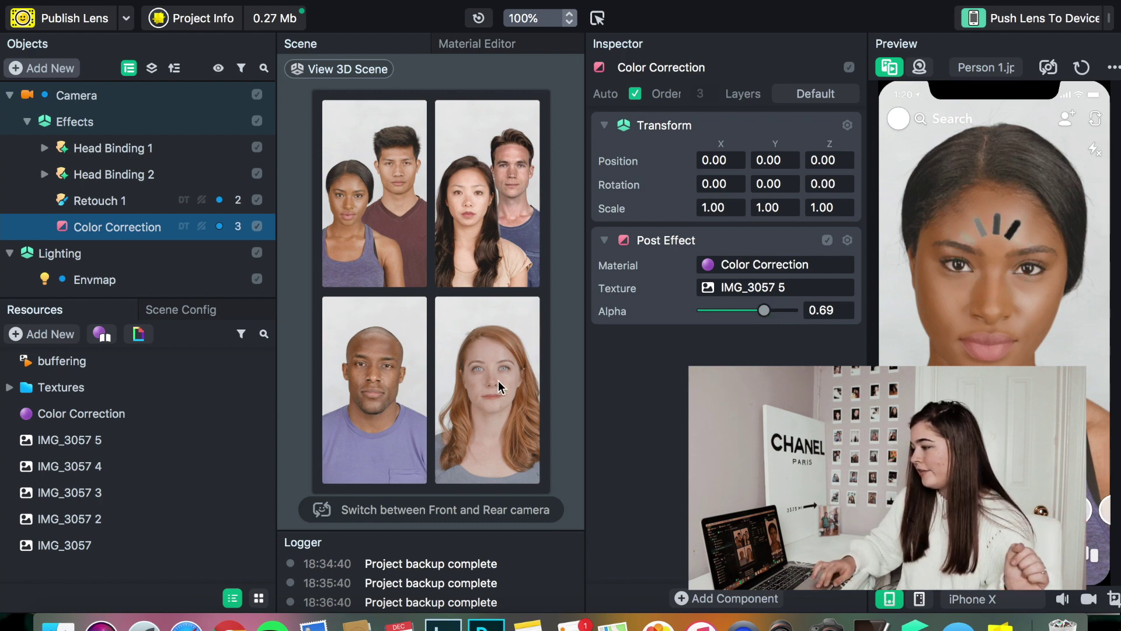
left_click(176, 18)
Replace 'Untitled' with 'buffering' as the Lens Name, fix the typo, and close Project Info
double_click(565, 74)
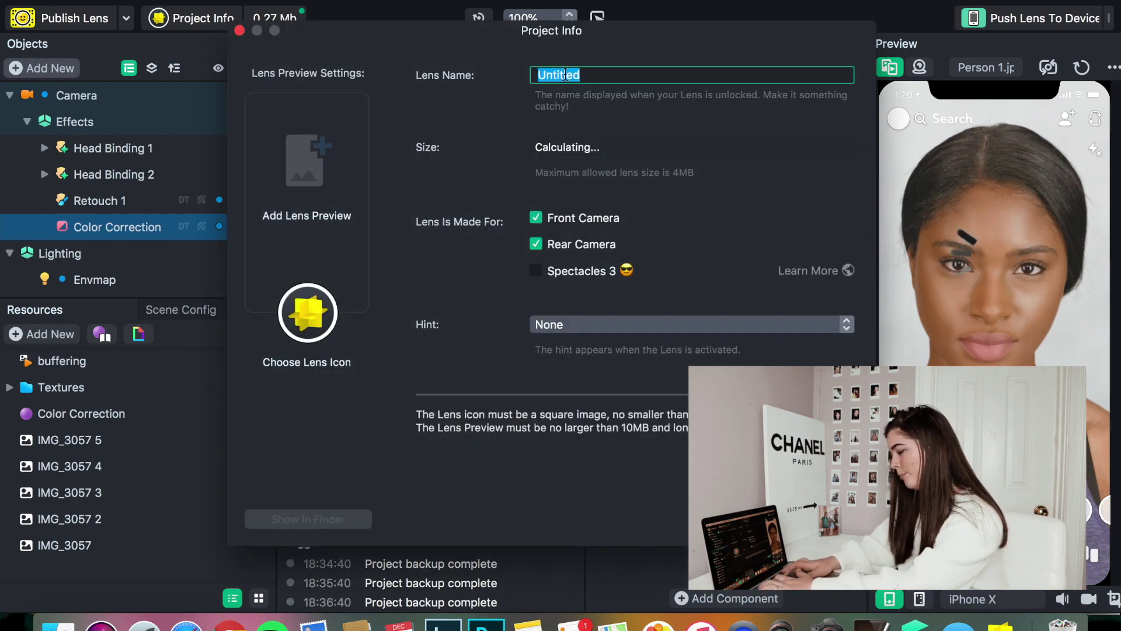
type("buffering")
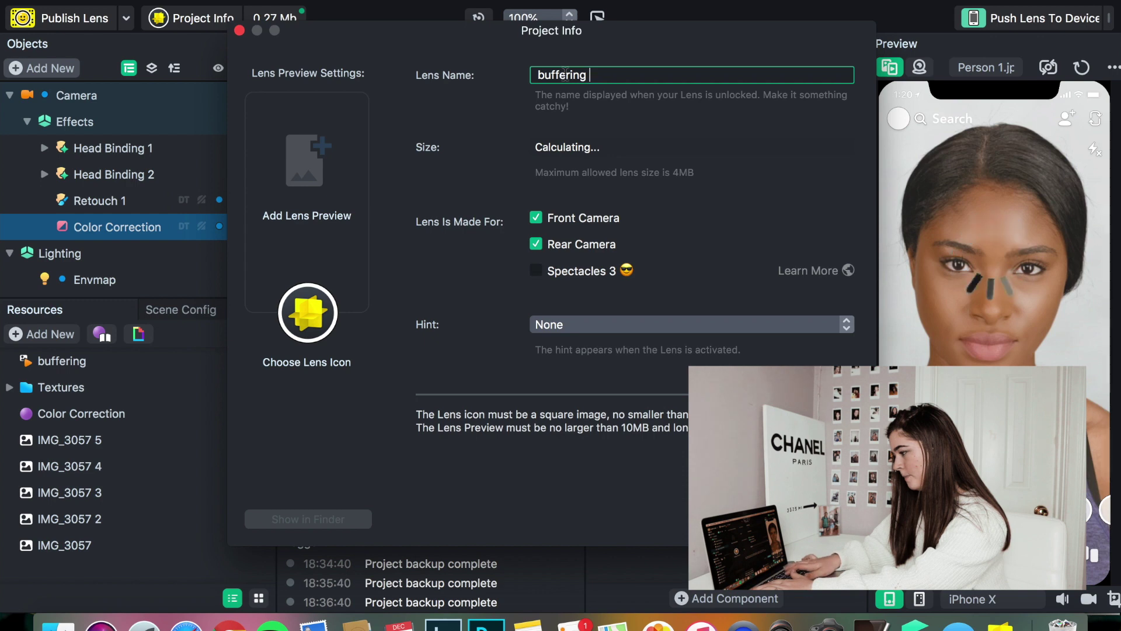
type(" eroor")
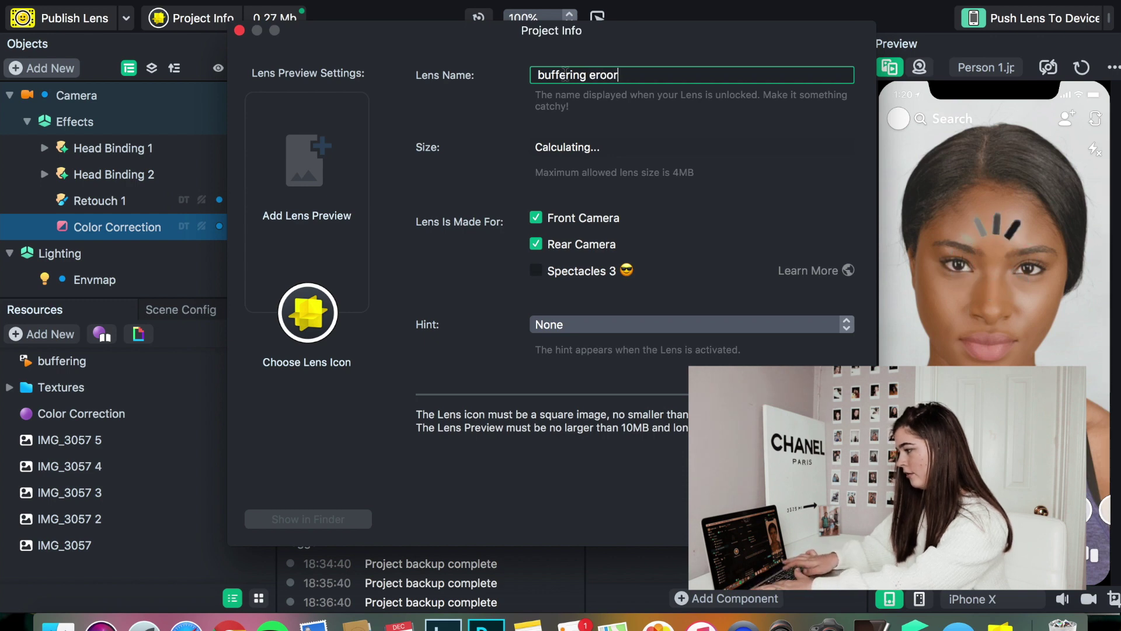
key("BackSpace")
key("BackSpace")
key("BackSpace")
key("BackSpace")
key("BackSpace")
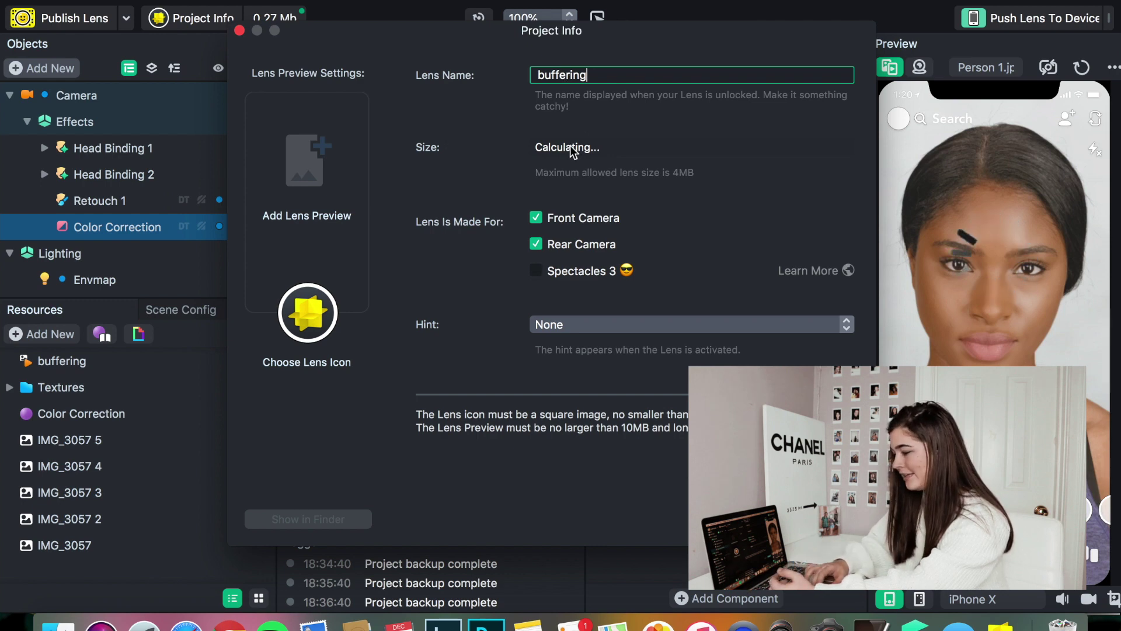
left_click(295, 366)
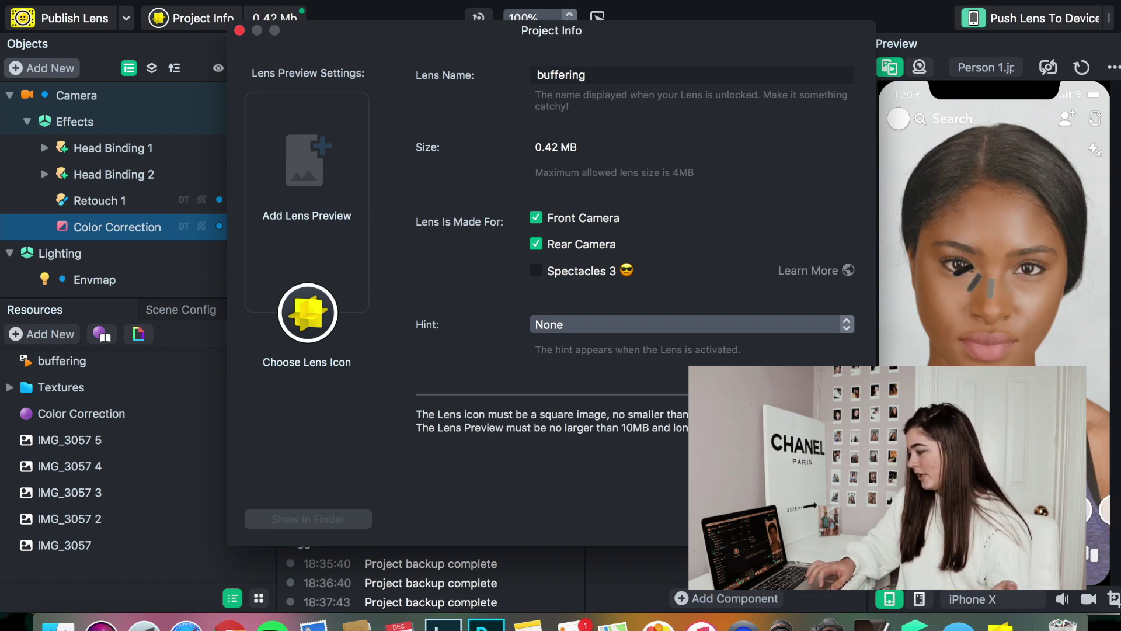
key("Escape")
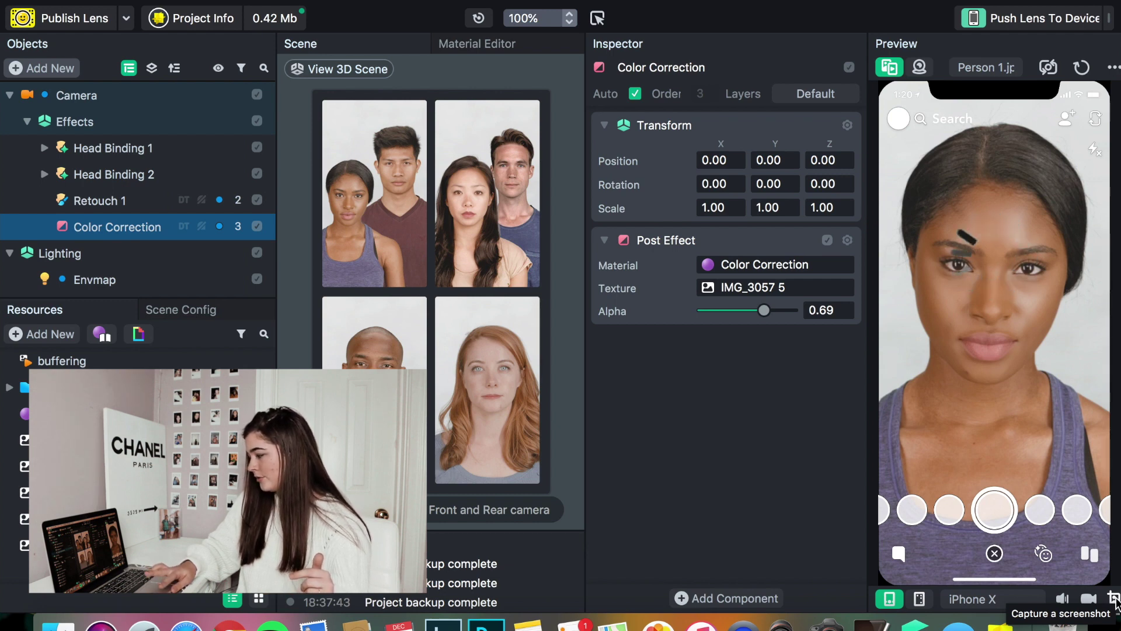
Save a Preview screenshot as buffering.png in Downloads and start Publish Lens
left_click(1114, 599)
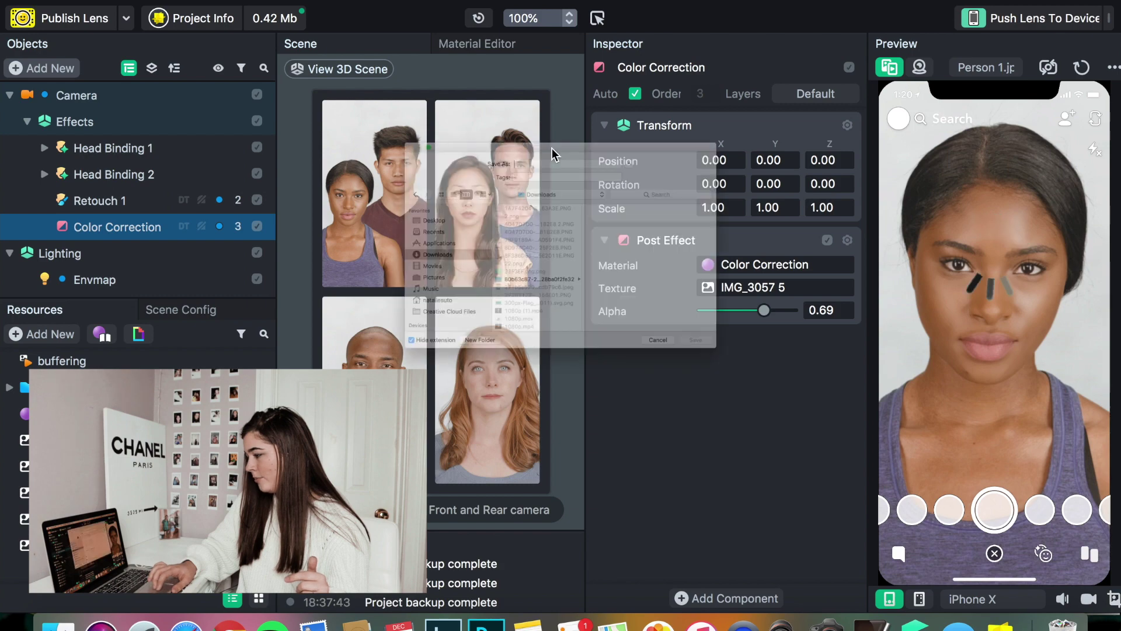
type("buffering")
key("Return")
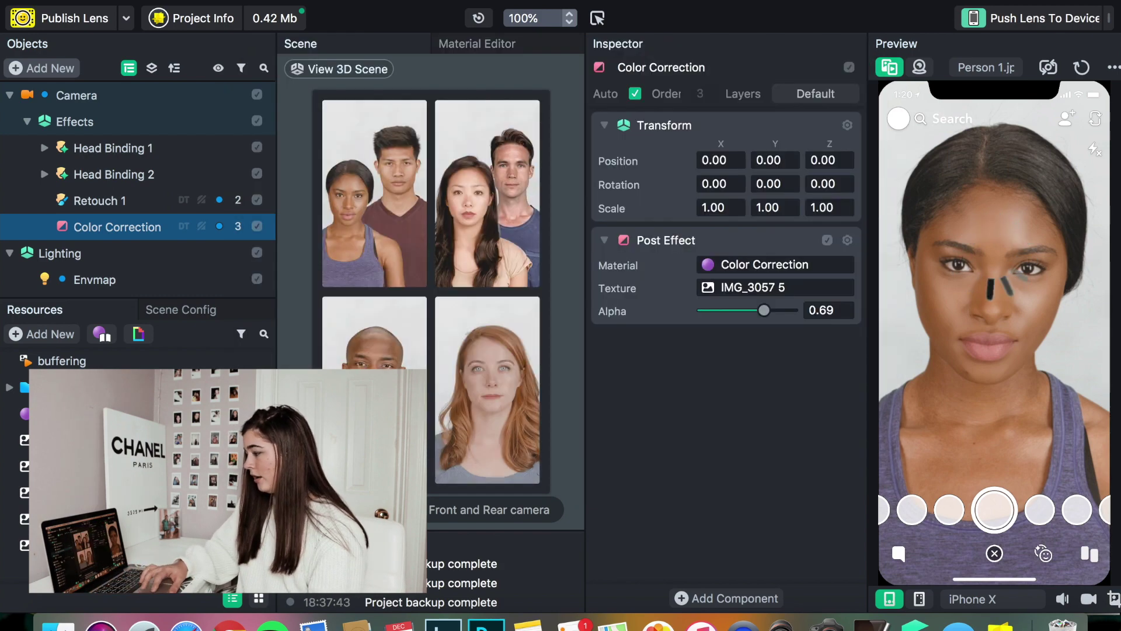
left_click(84, 24)
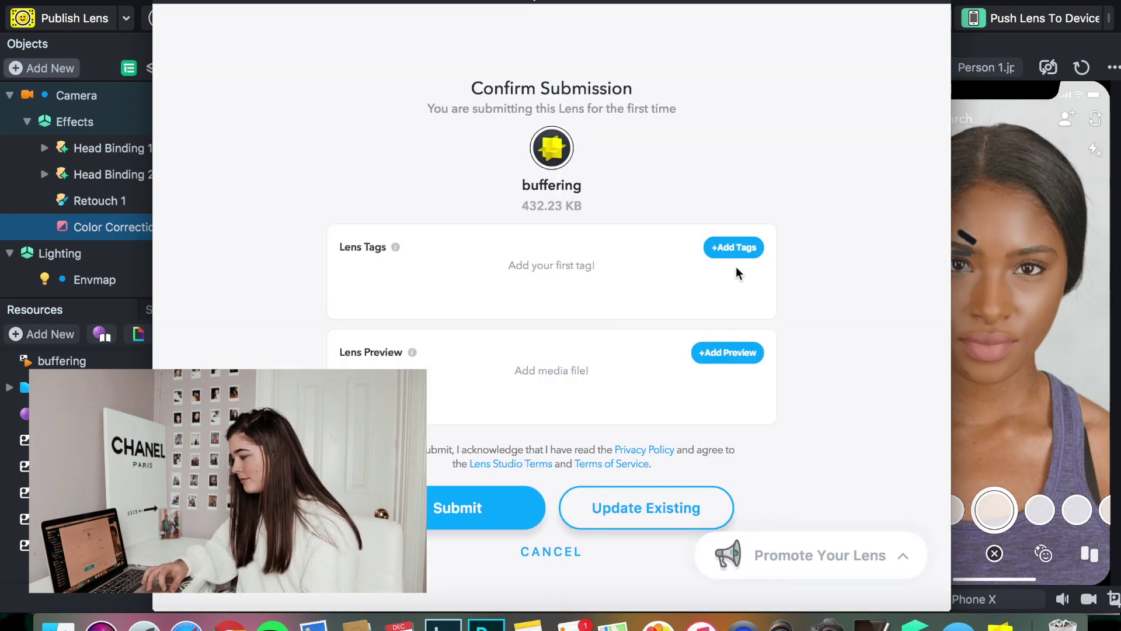
left_click(728, 250)
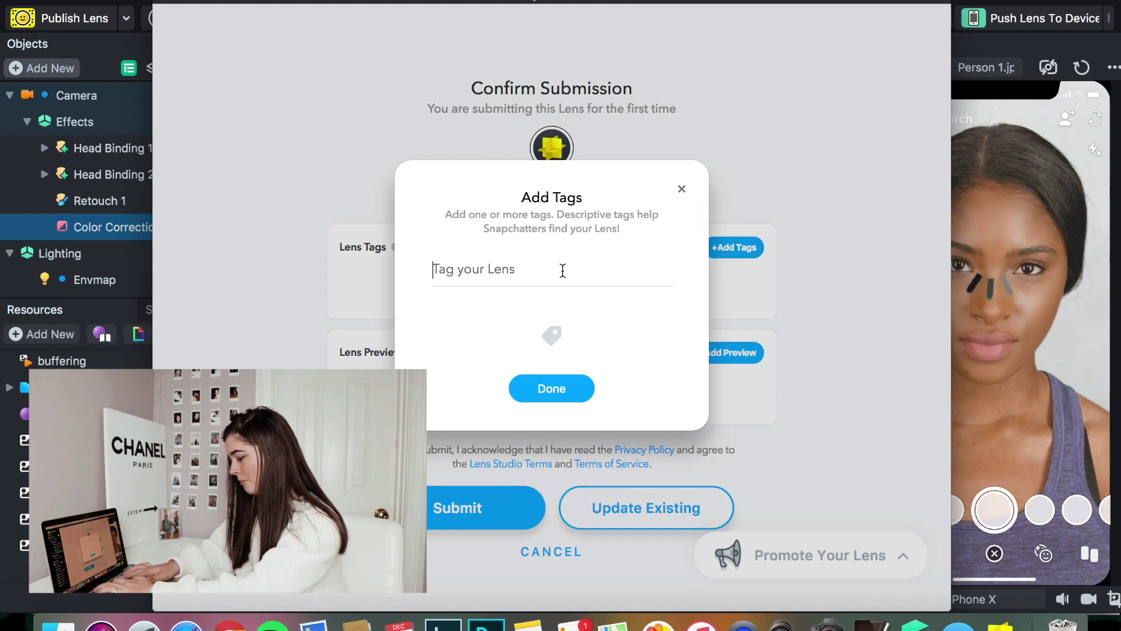
Add the tags buffering, funny and wifi to the lens
type("buffering")
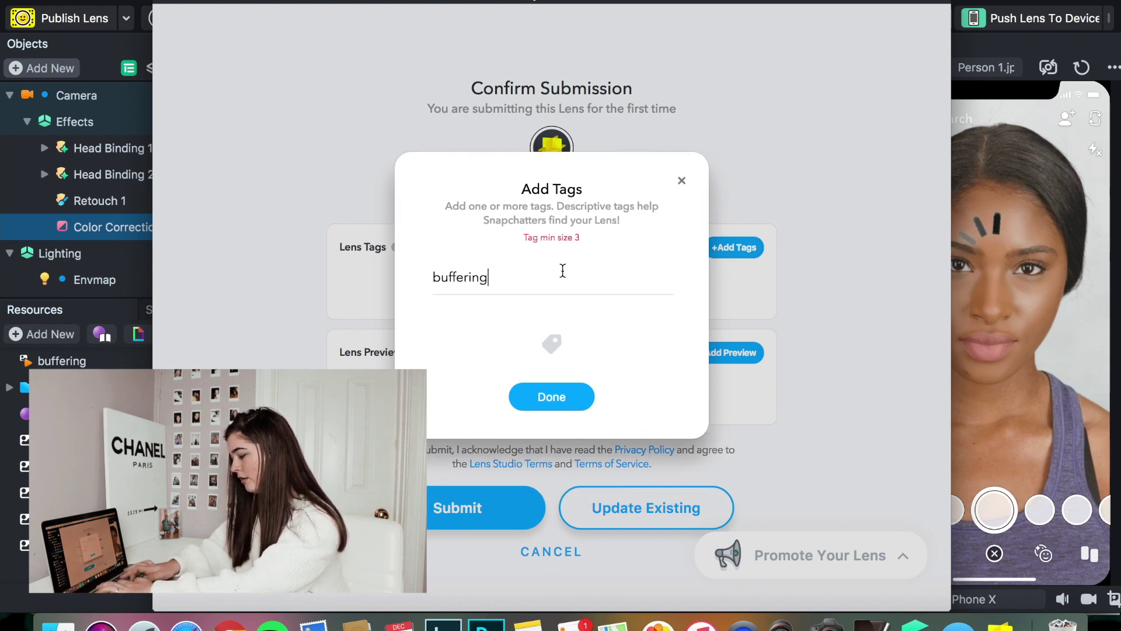
key("Return")
type("funny")
key("Return")
key("BackSpace")
key("BackSpace")
key("BackSpace")
key("BackSpace")
key("BackSpace")
type("wifi")
key("Return")
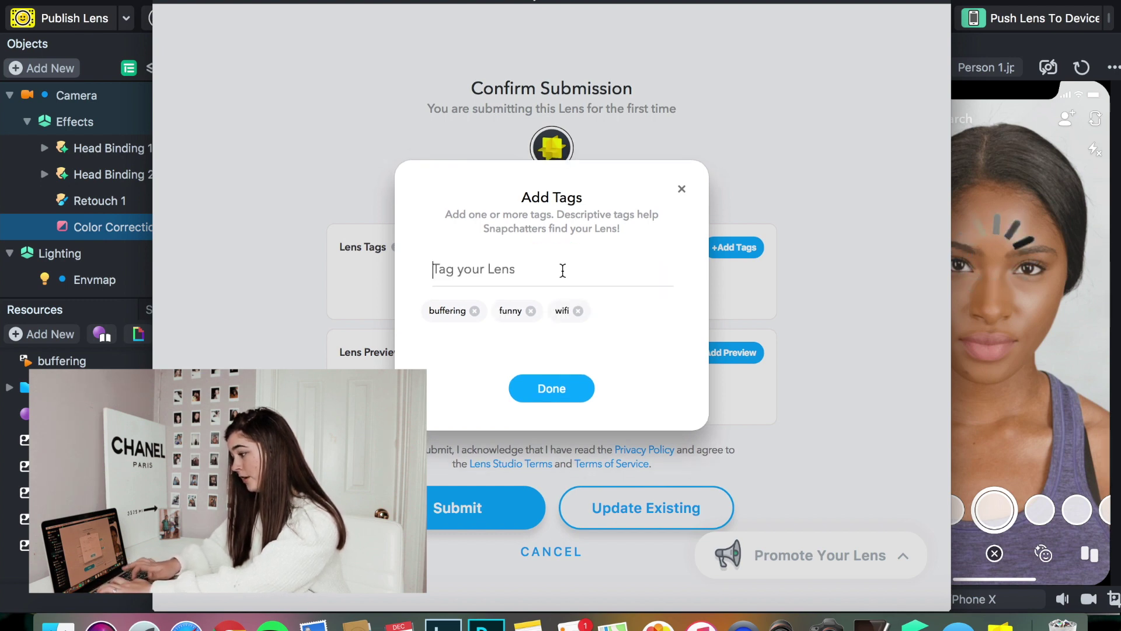
Add the tags fun and laugh, finish tagging, and browse for preview media
type("fun")
key("Return")
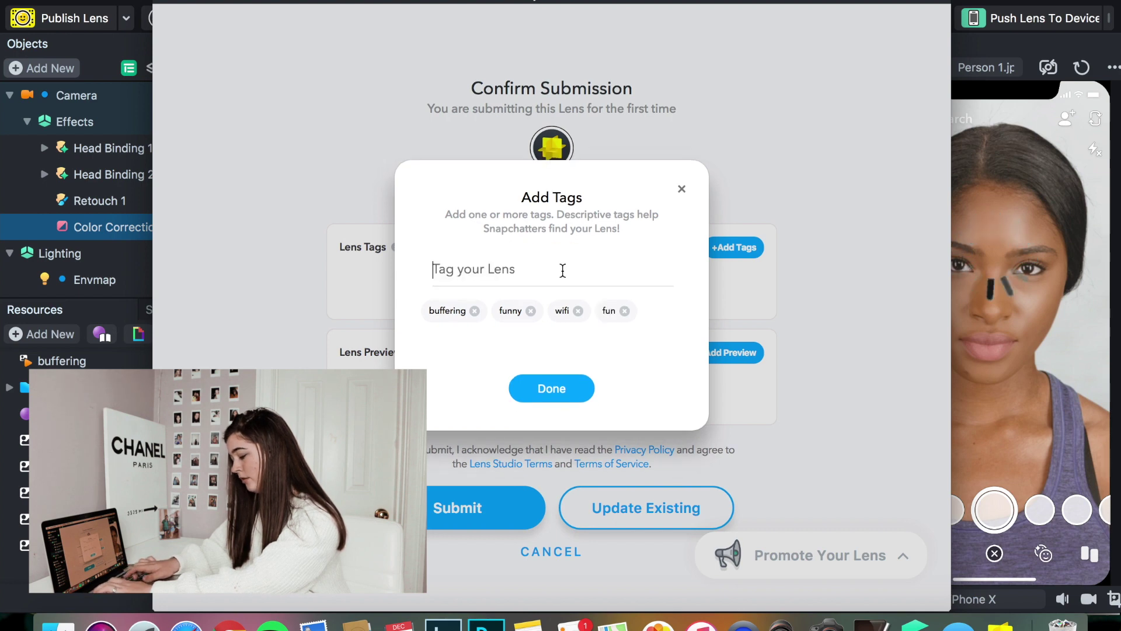
type("laugh")
key("Return")
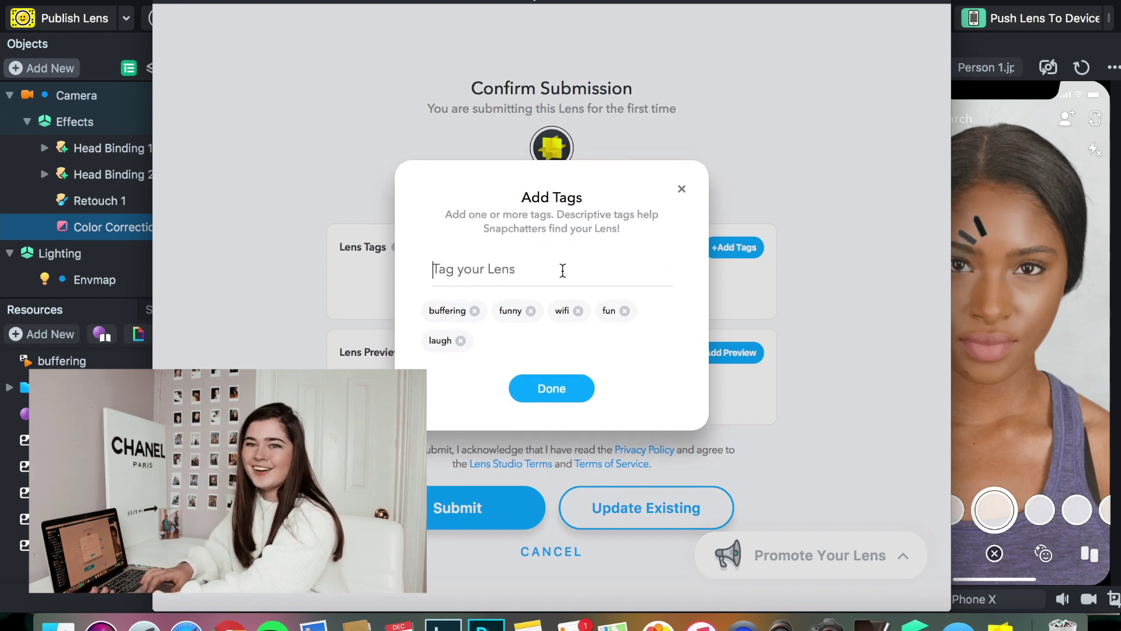
left_click(542, 403)
left_click(757, 346)
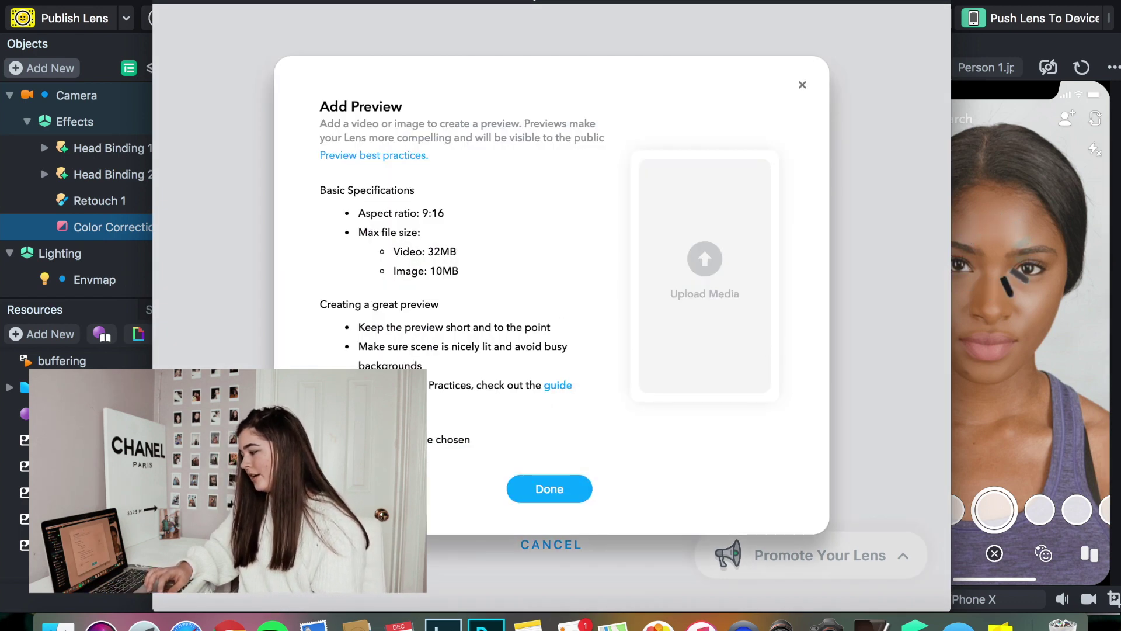
left_click(705, 274)
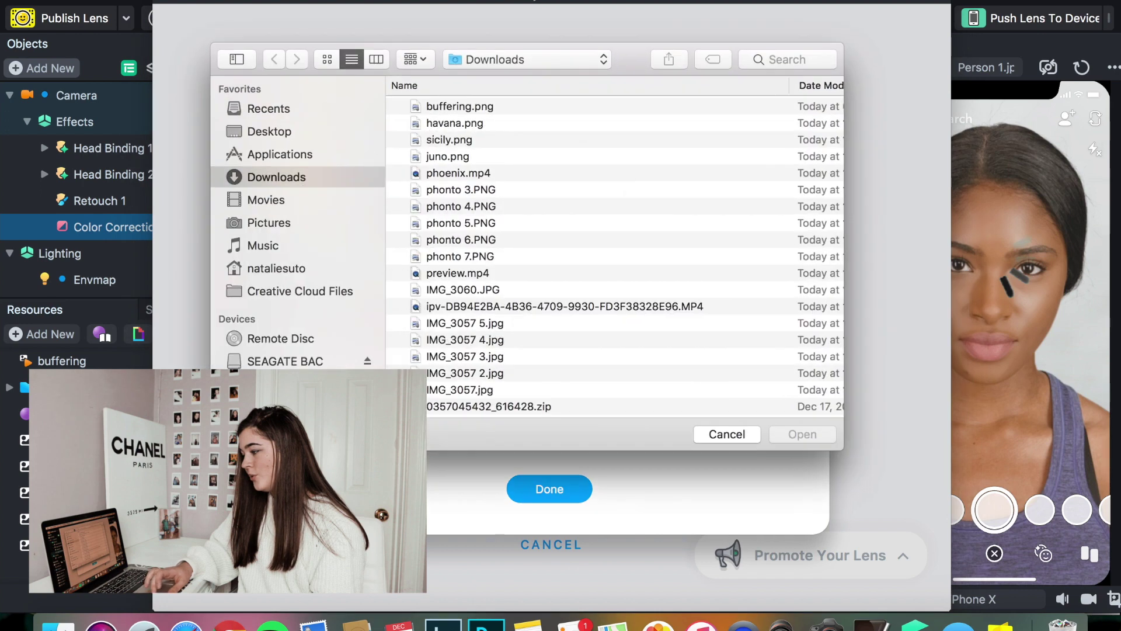
Upload buffering.png from Downloads as the lens preview and confirm it
left_click(454, 107)
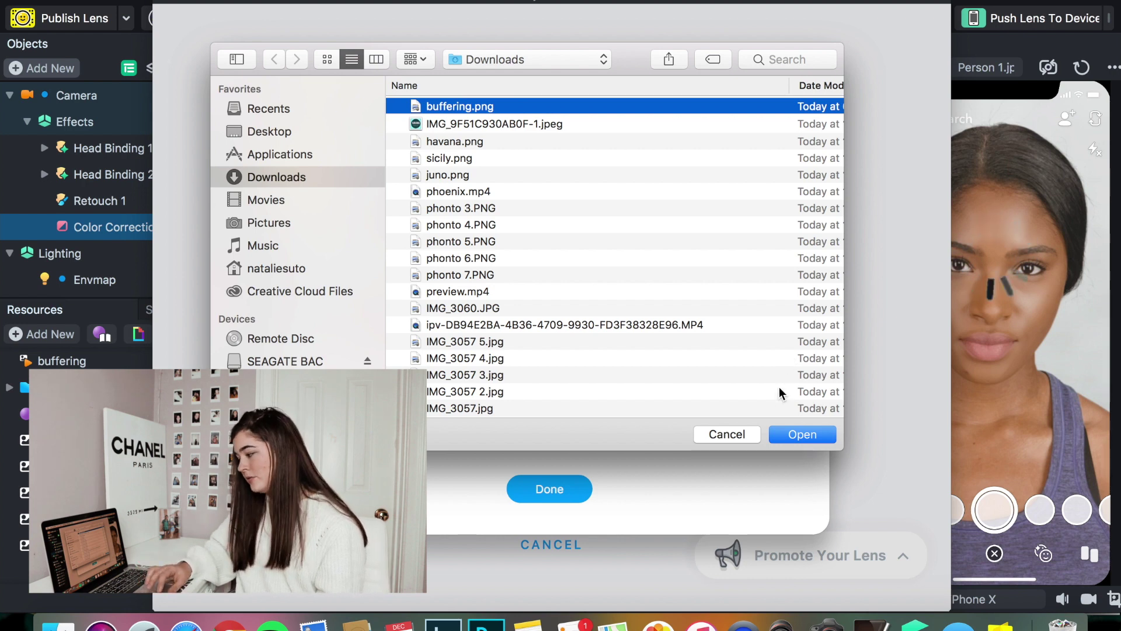
left_click(787, 435)
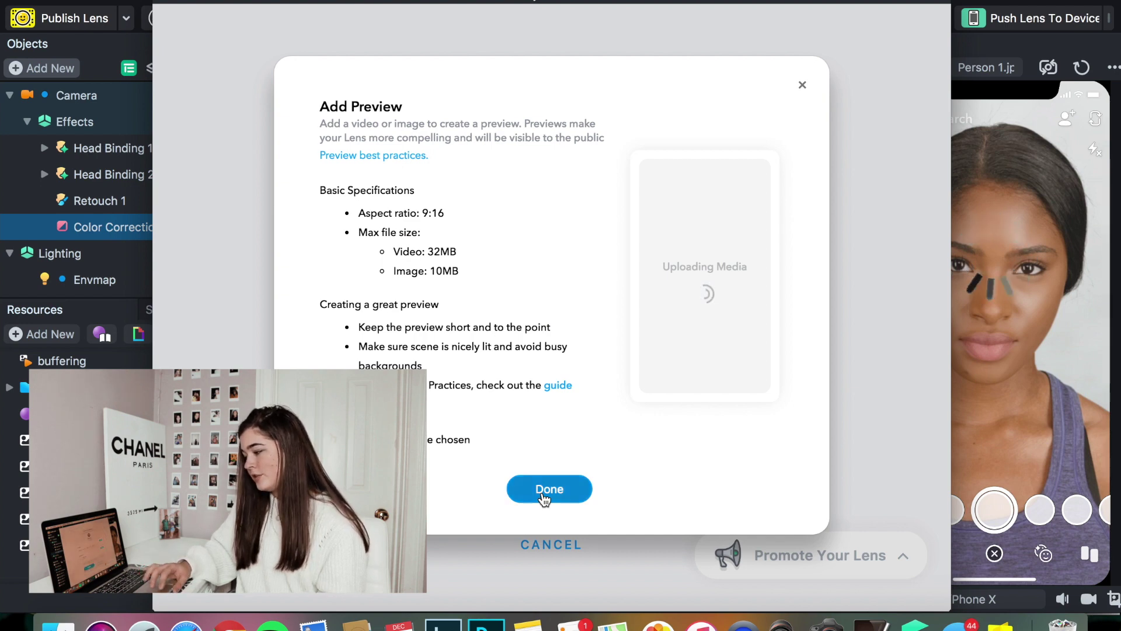
left_click(549, 491)
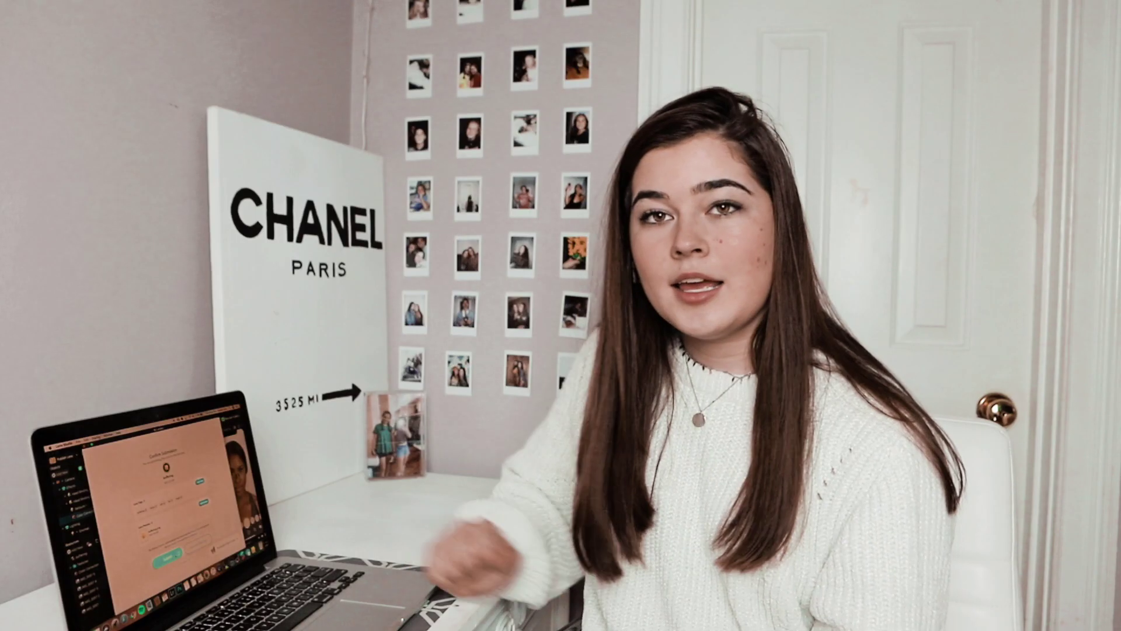